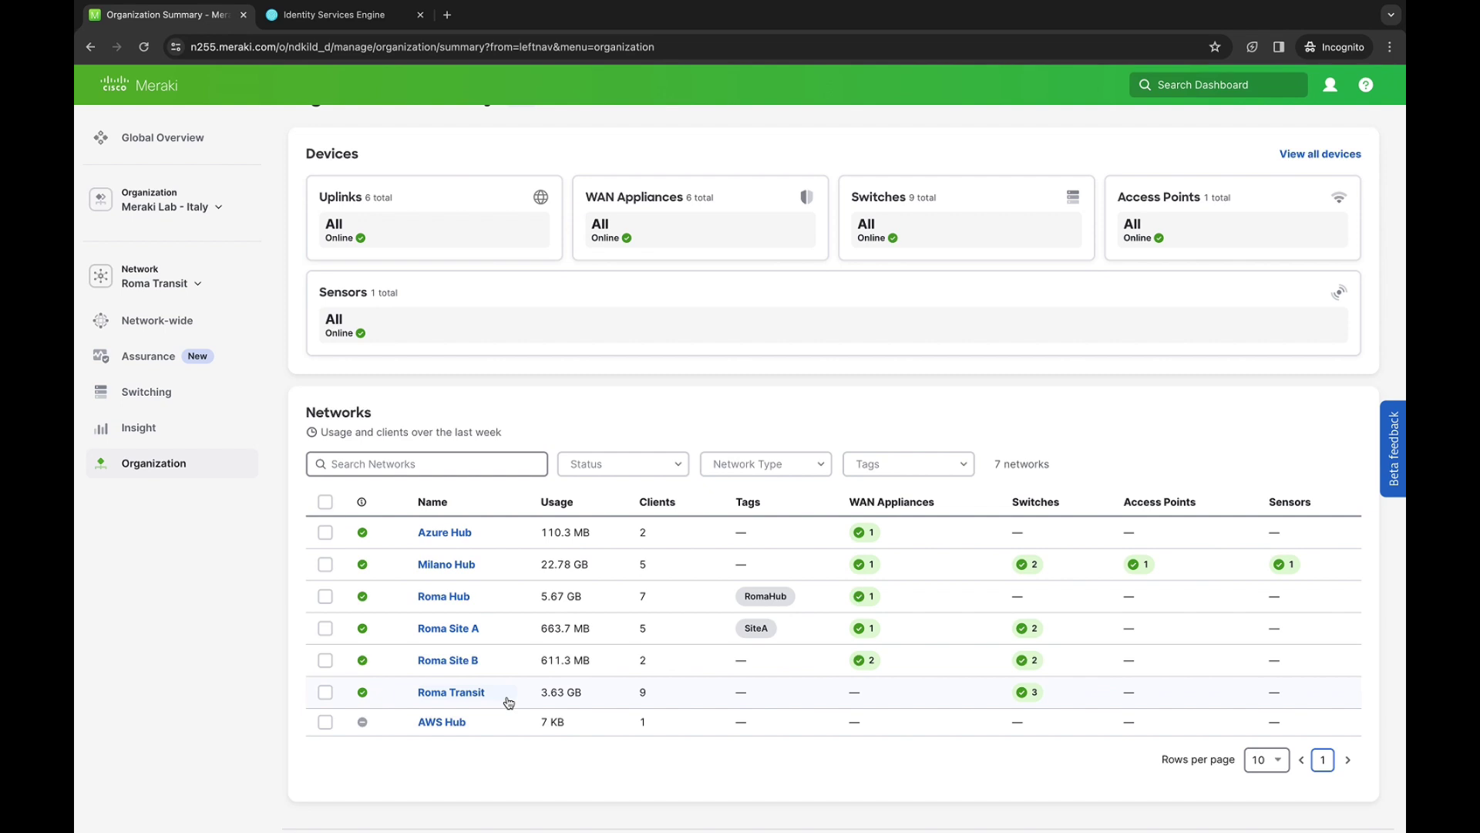
Scroll the Meraki Lab - Italy organization summary down to its table of seven networks
scroll(511, 700, down, 1)
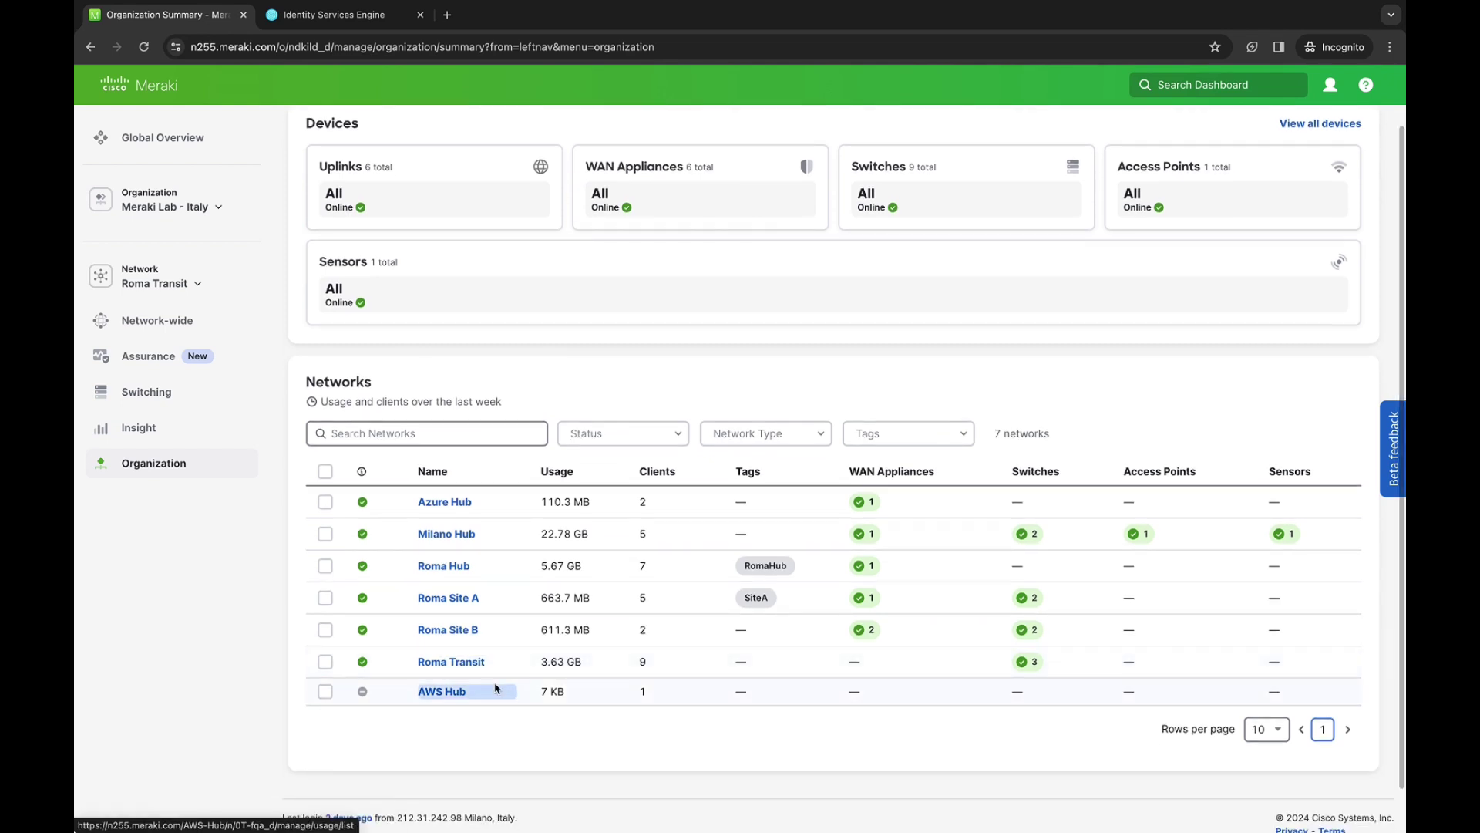
Open the Switches list of the Roma Transit network
click(444, 669)
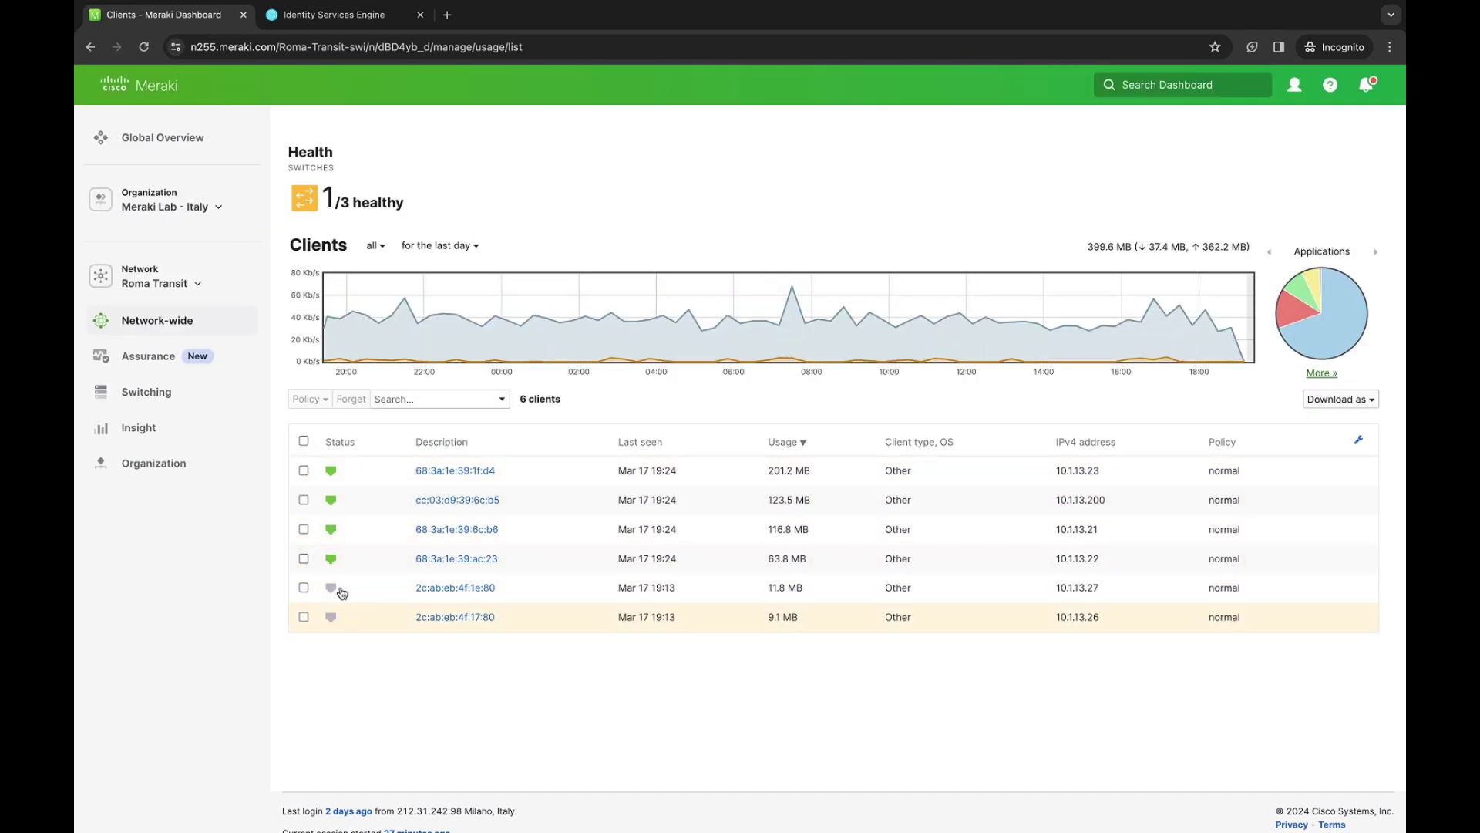
mouse_move(193, 404)
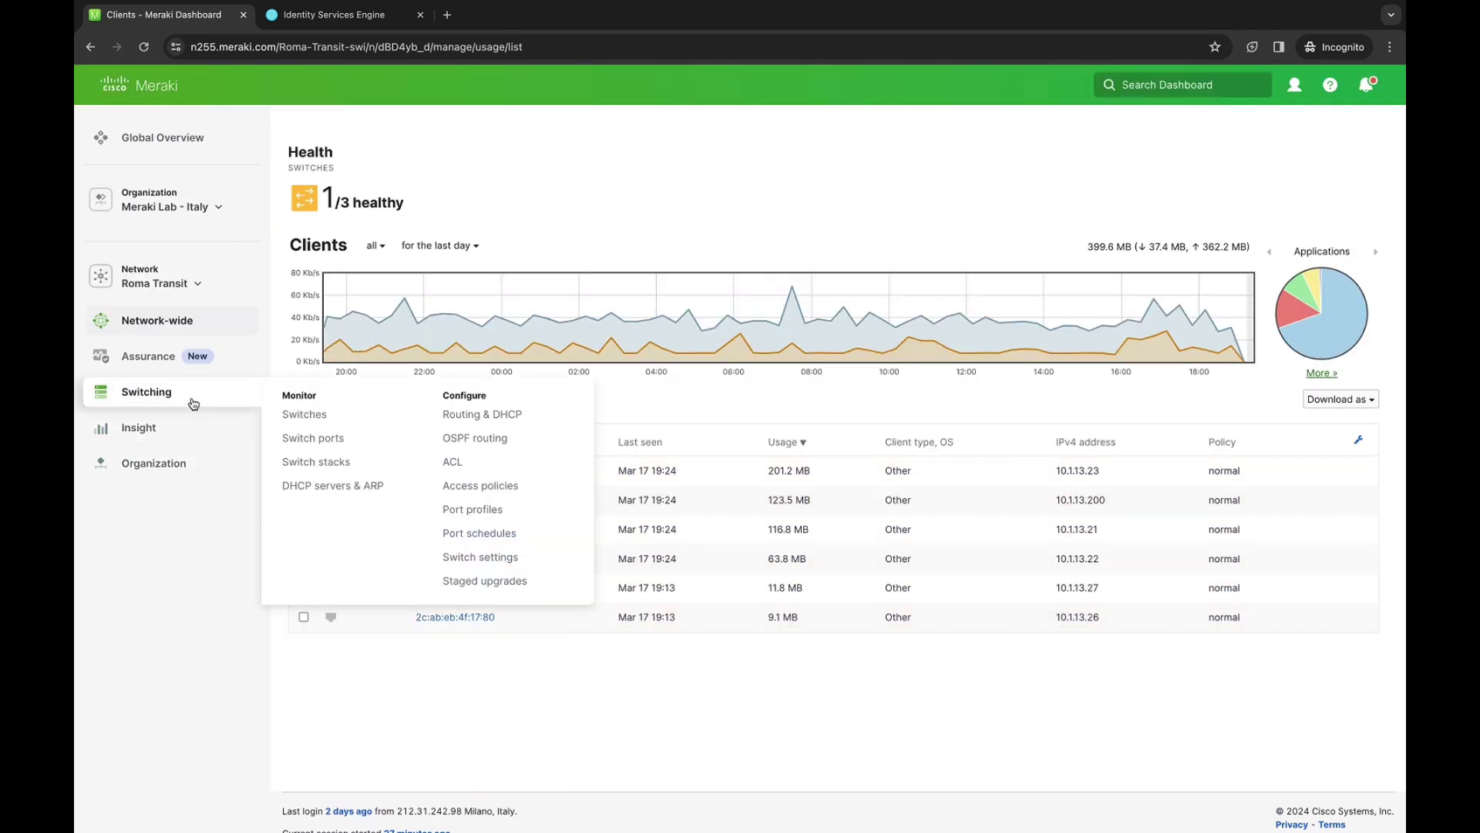
click(299, 417)
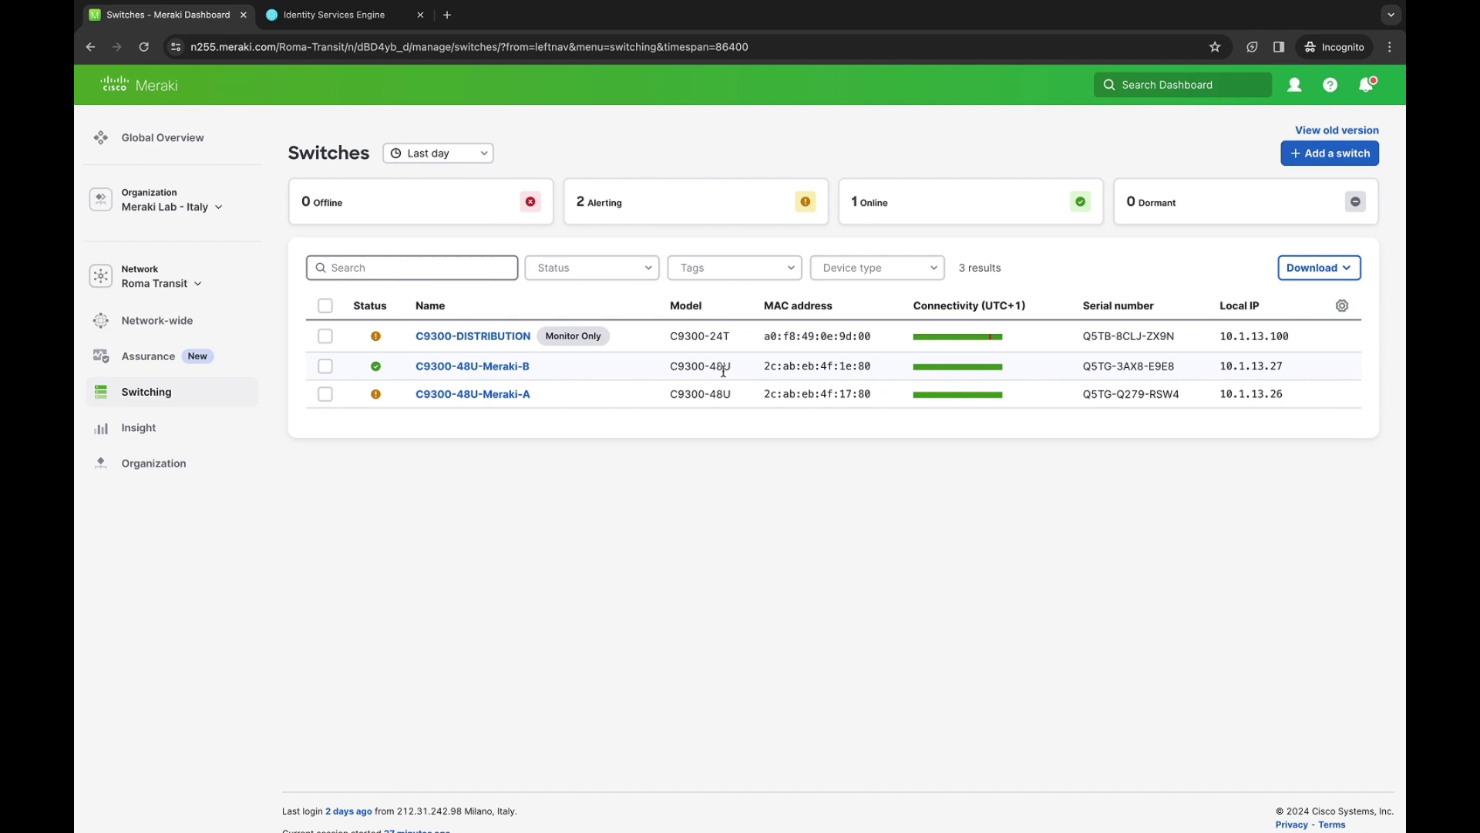
Select the Meraki-B switch's C9300-48U model name
drag(672, 368, 702, 368)
triple_click(705, 368)
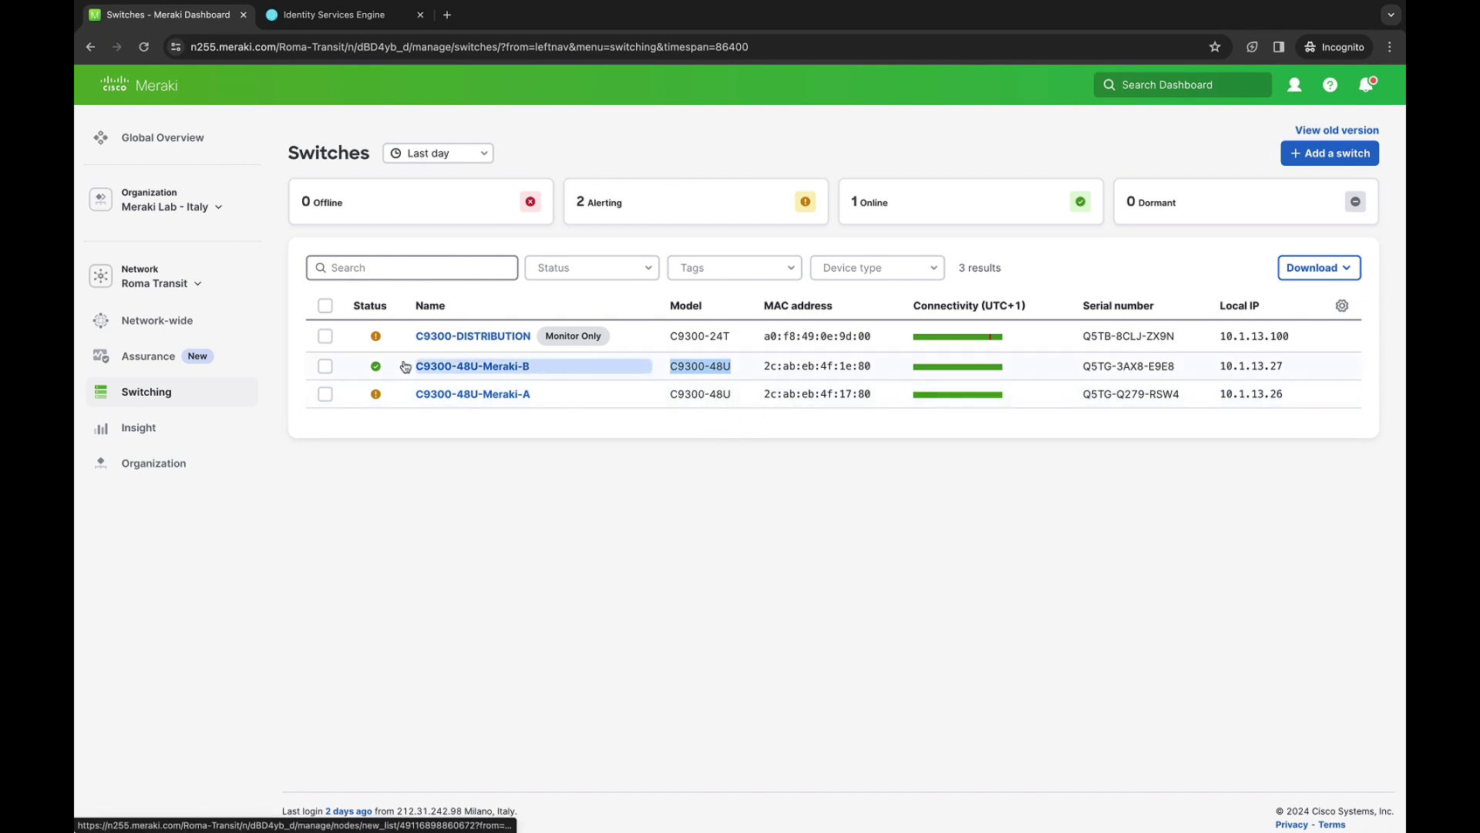
mouse_move(169, 470)
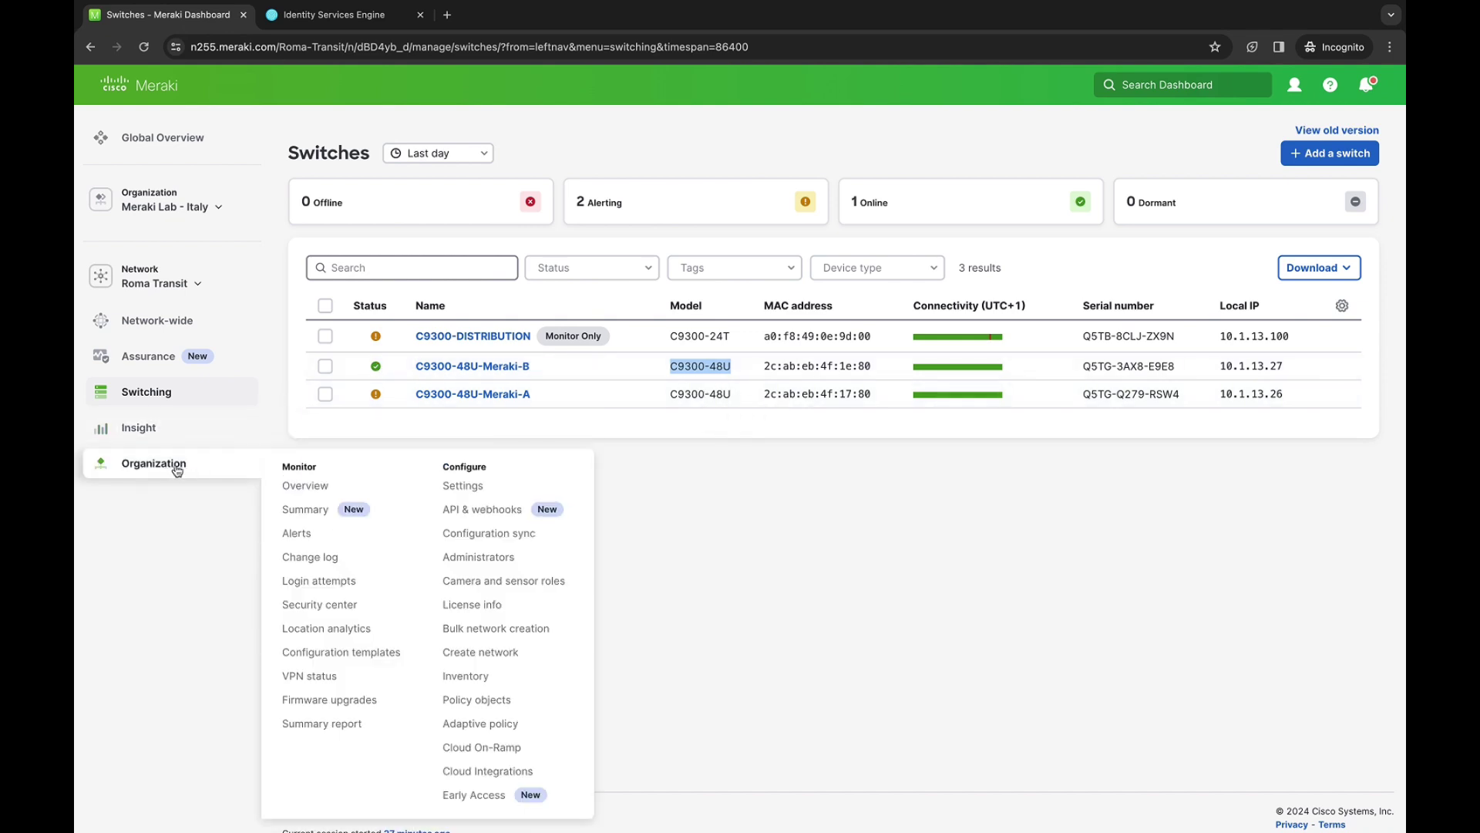
Enable and confirm adaptive policy for Roma Transit on the Adaptive policy Networks tab
click(524, 727)
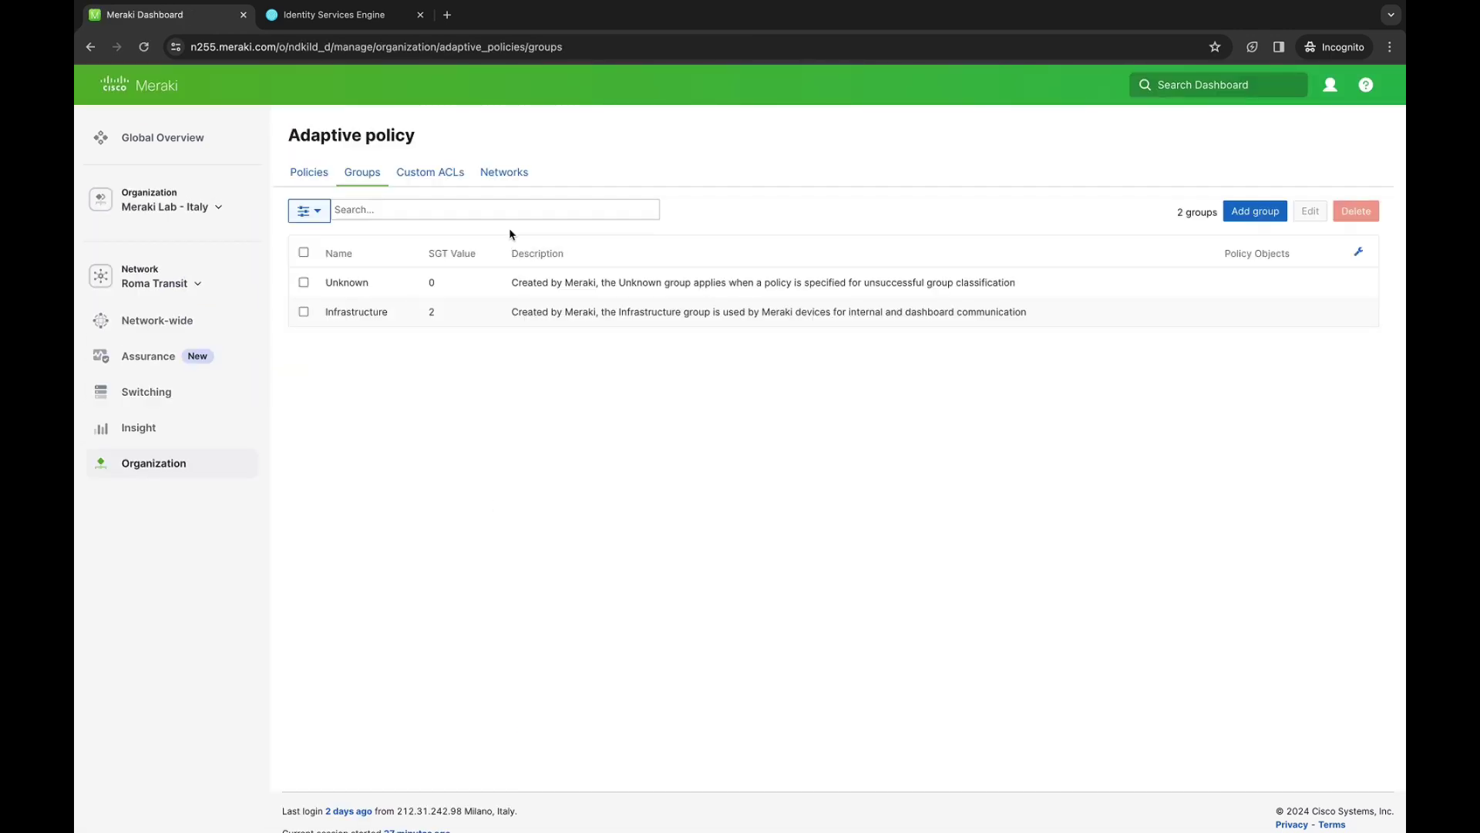
click(513, 180)
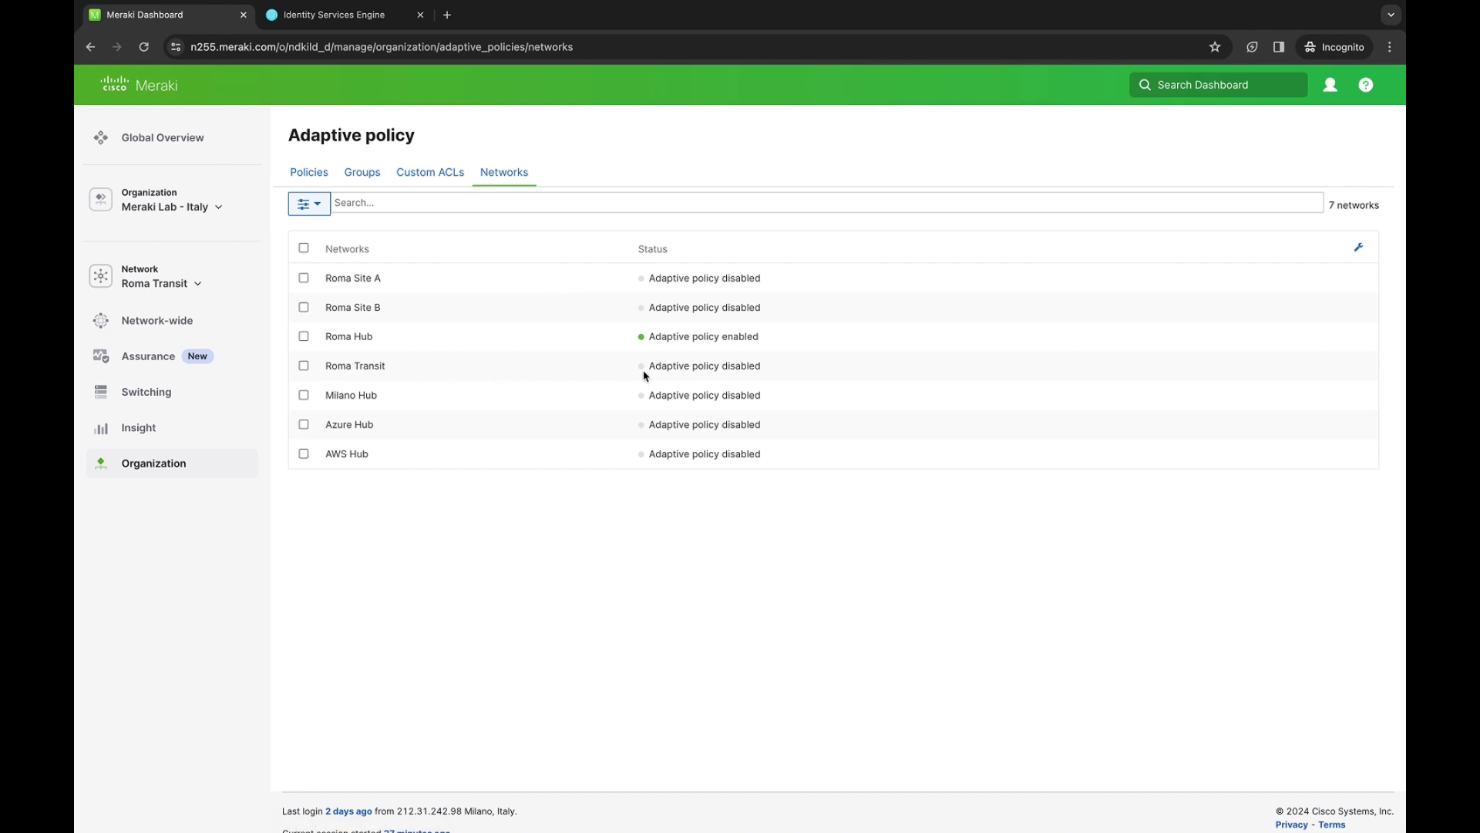
drag(648, 367, 765, 372)
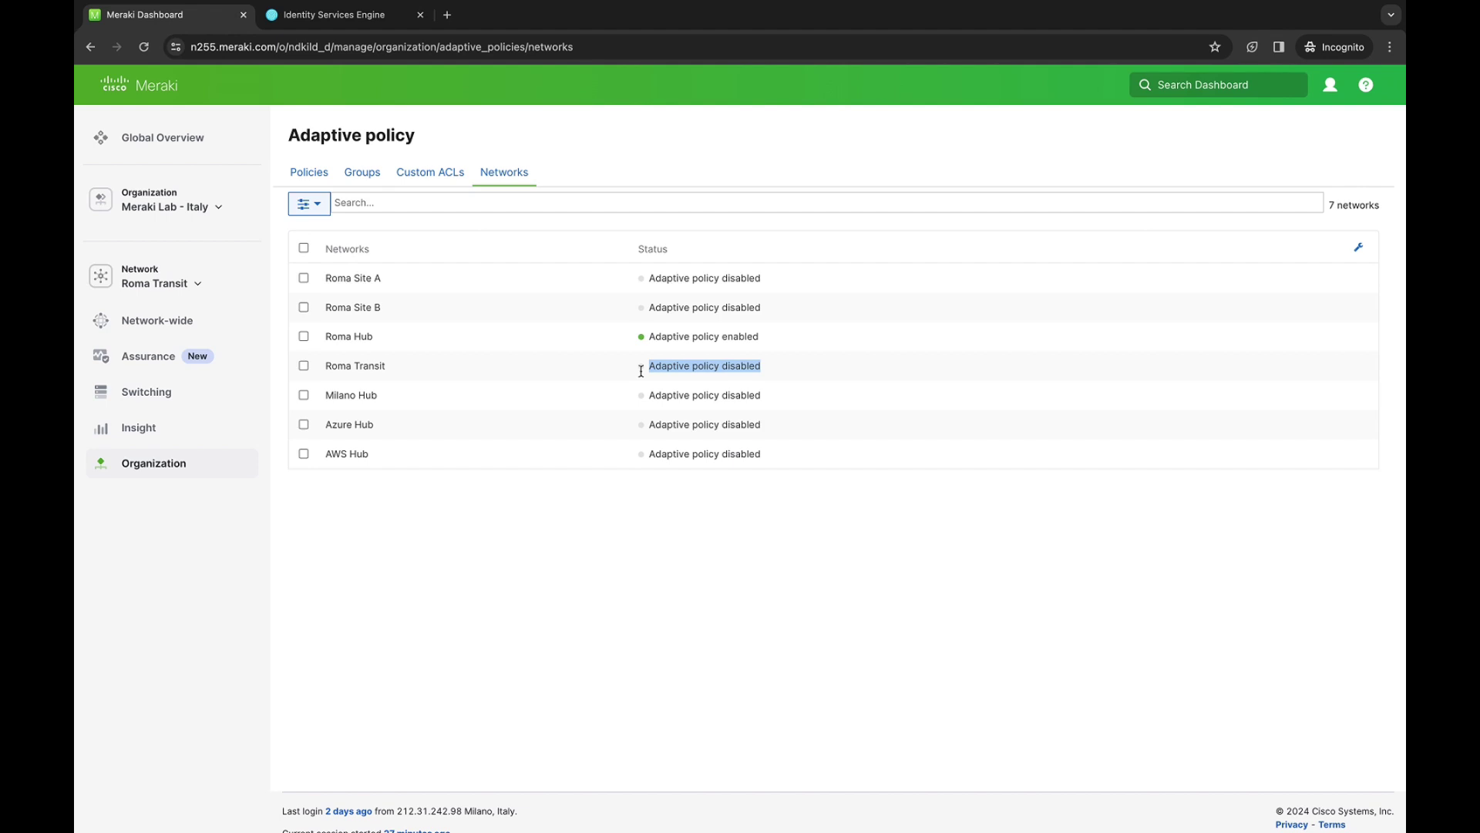
click(304, 366)
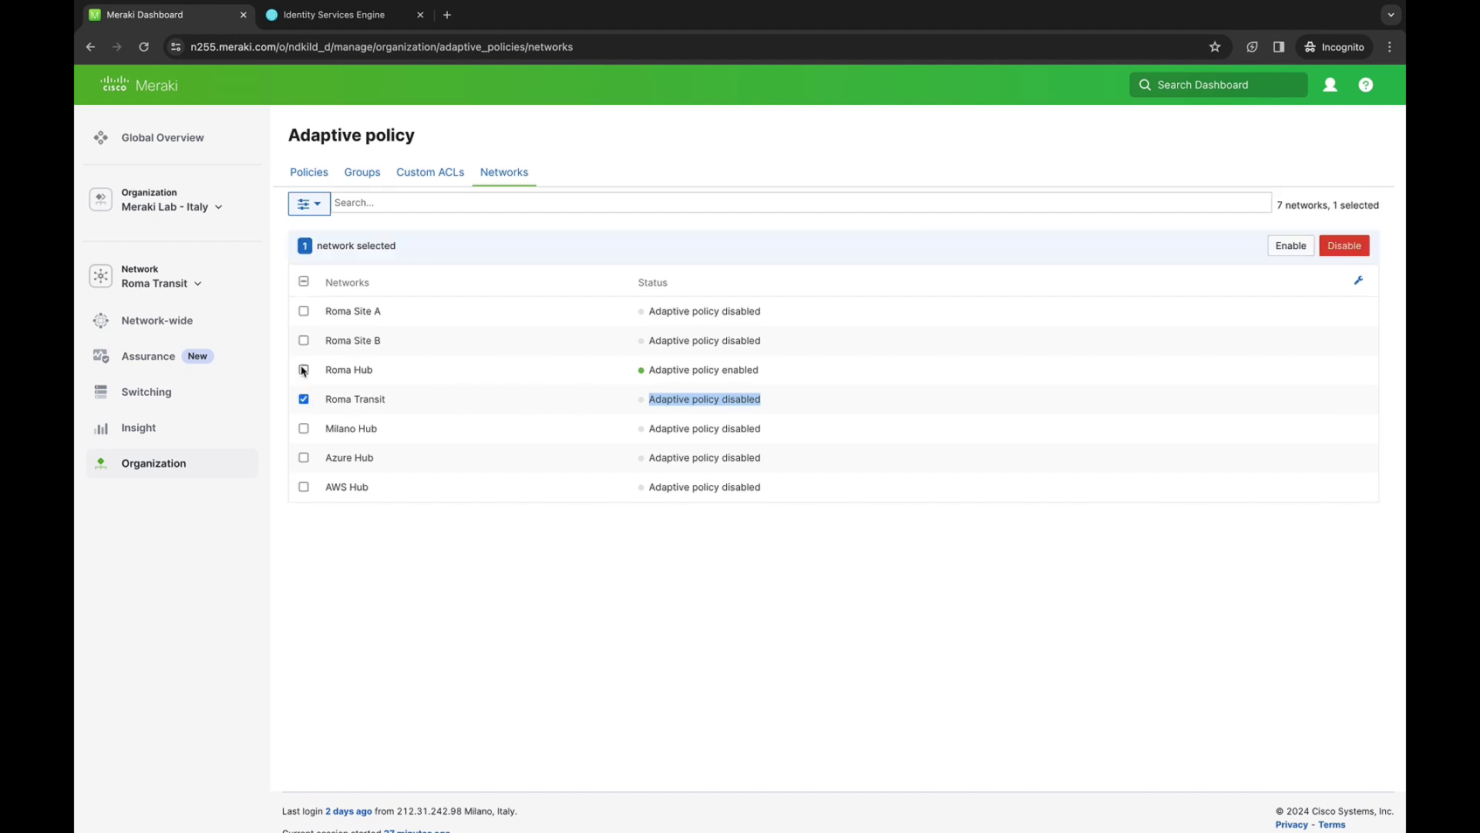
click(1295, 245)
click(928, 222)
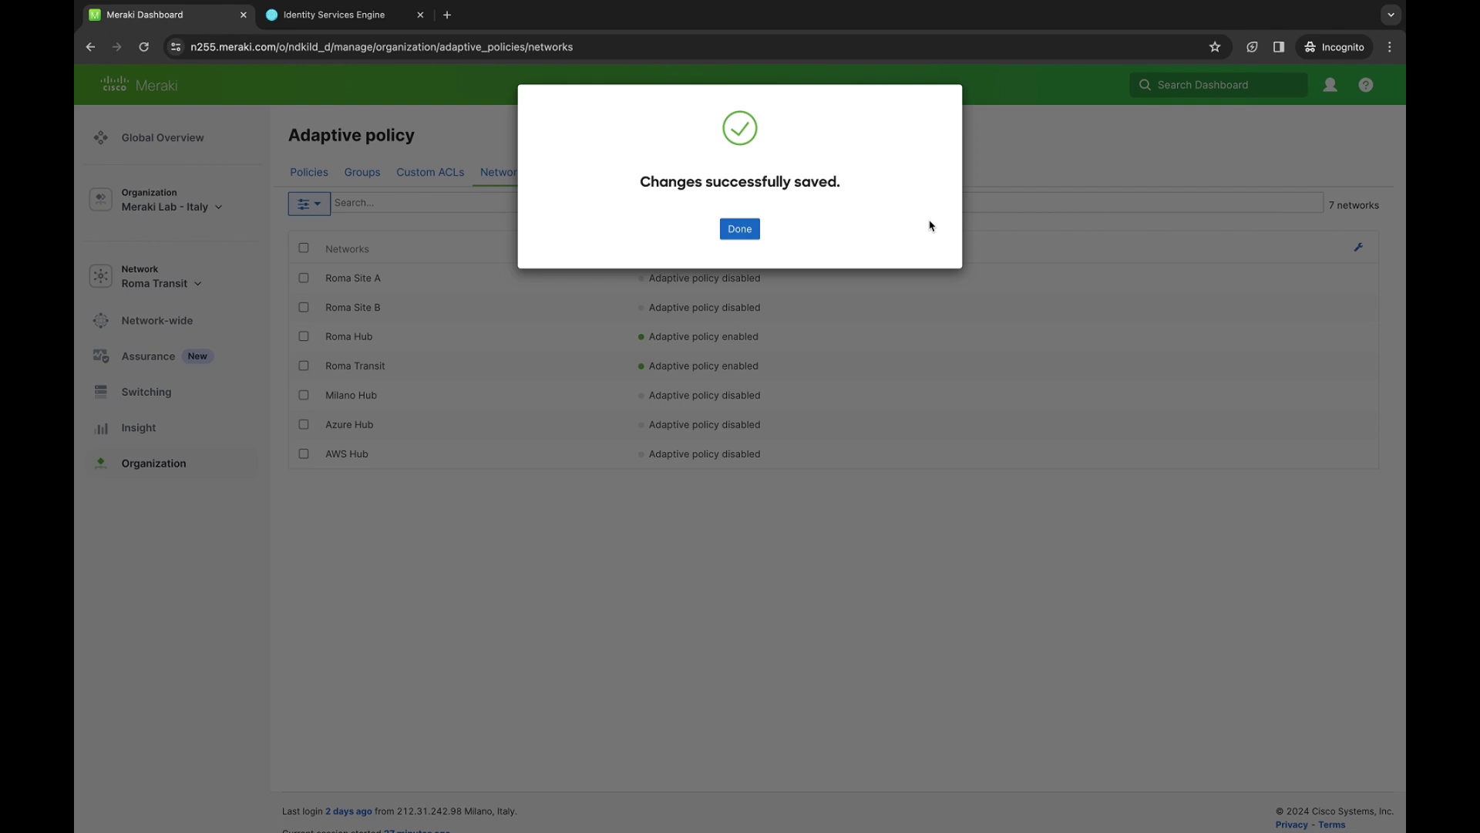
click(738, 232)
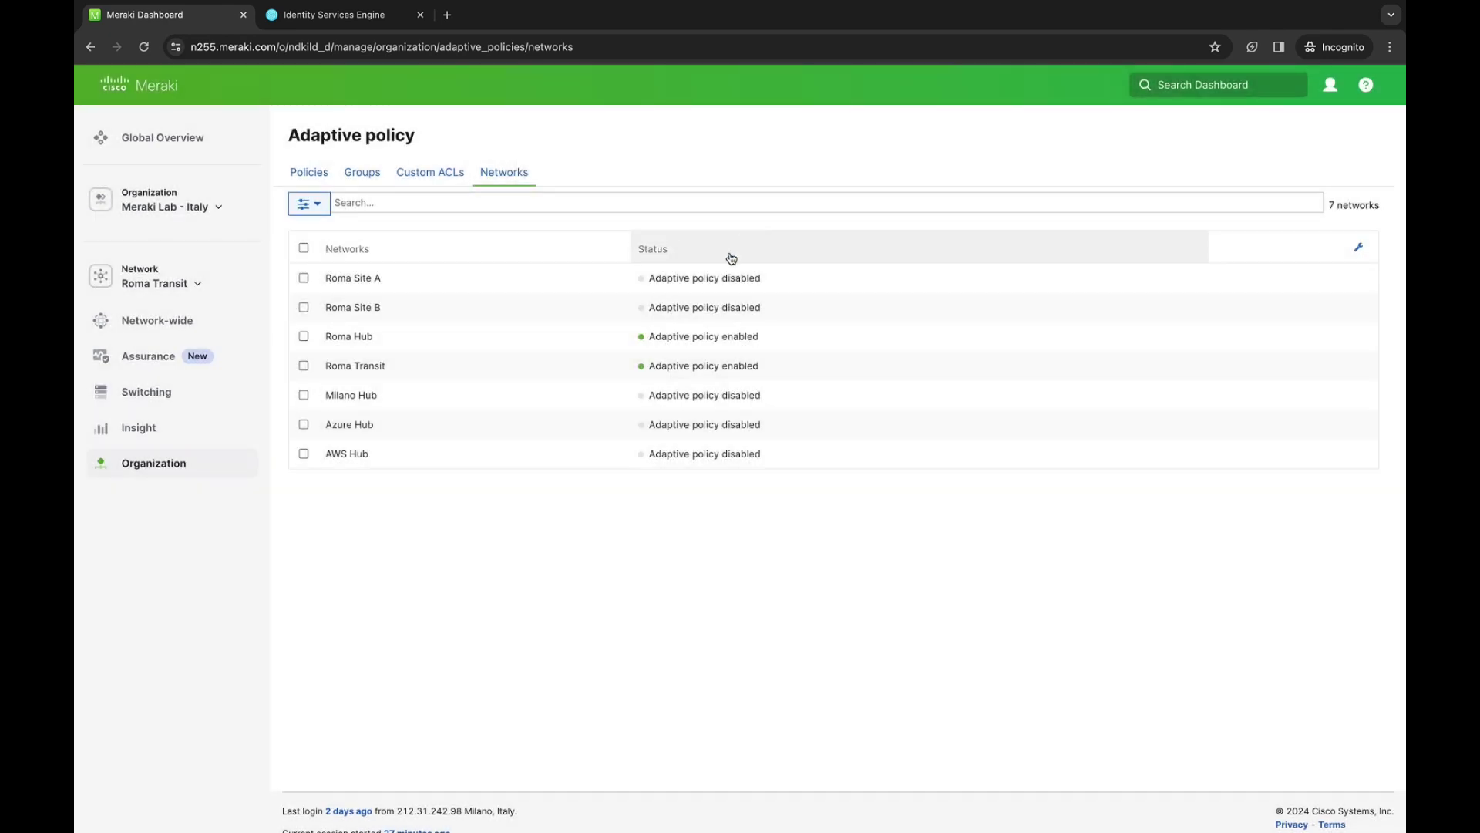
Browse the Policies, Custom ACLs and Groups tabs, then open and cancel the Add group form
click(313, 176)
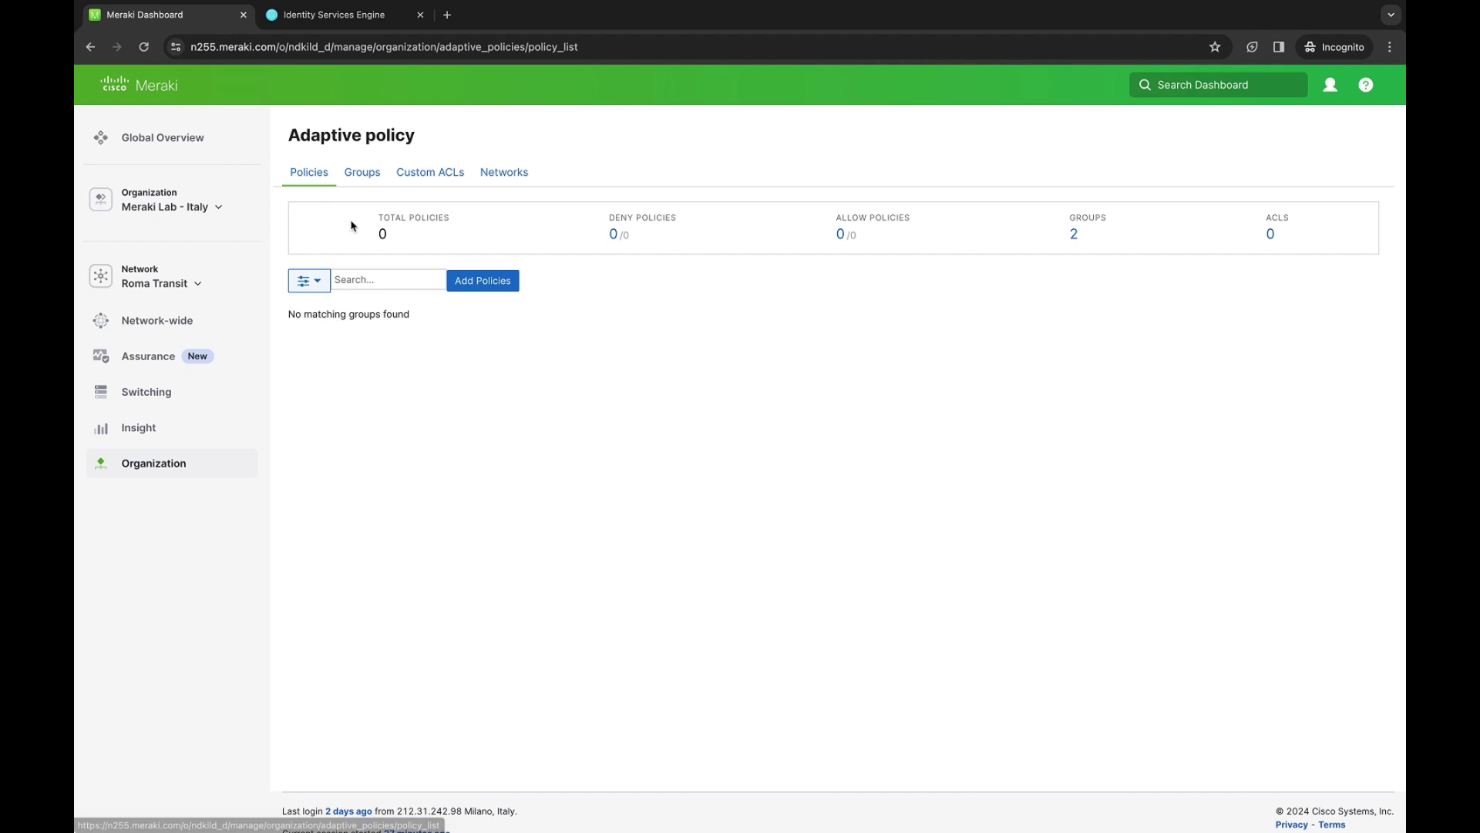
click(426, 174)
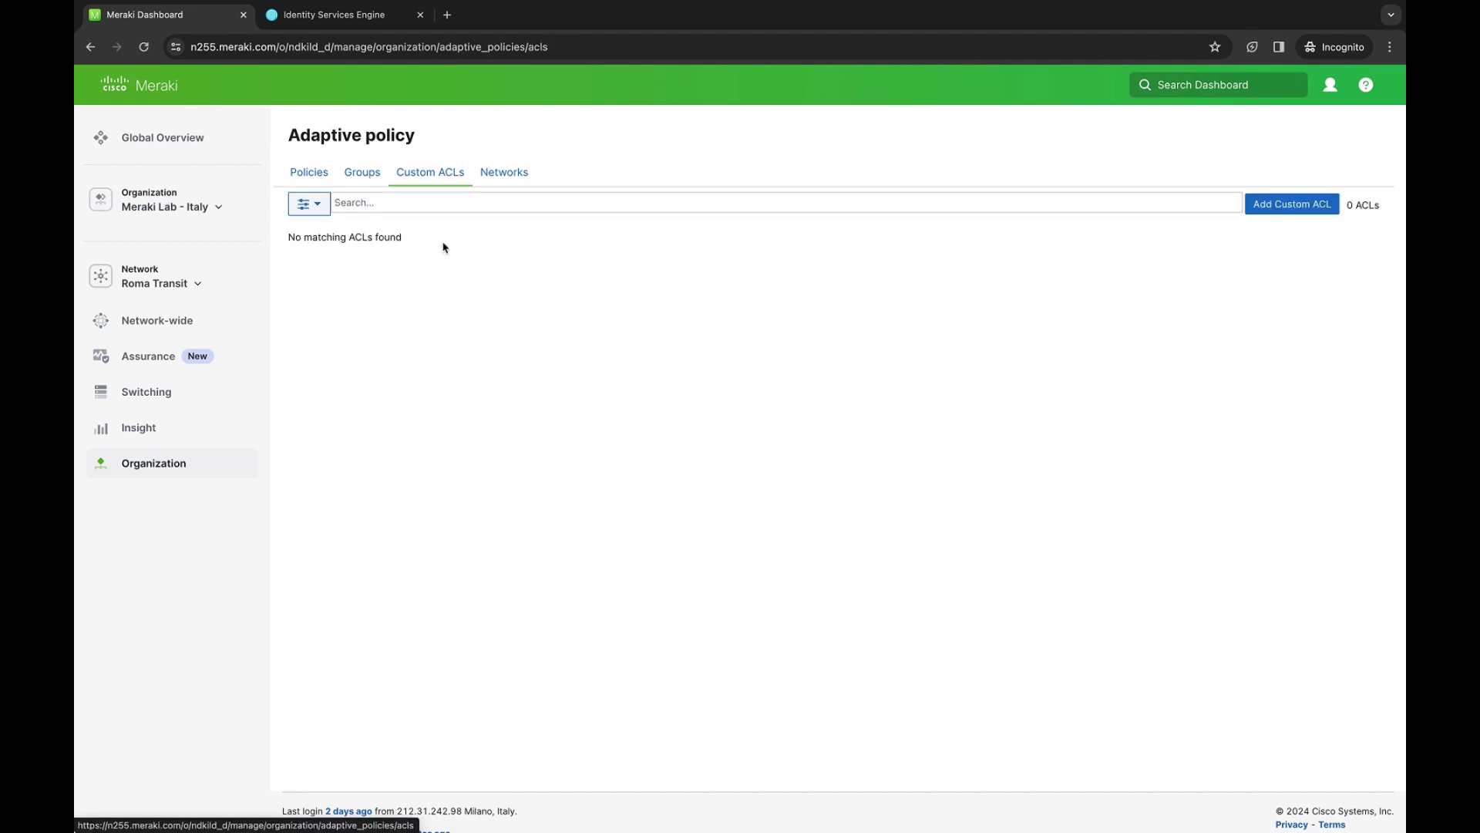
click(356, 177)
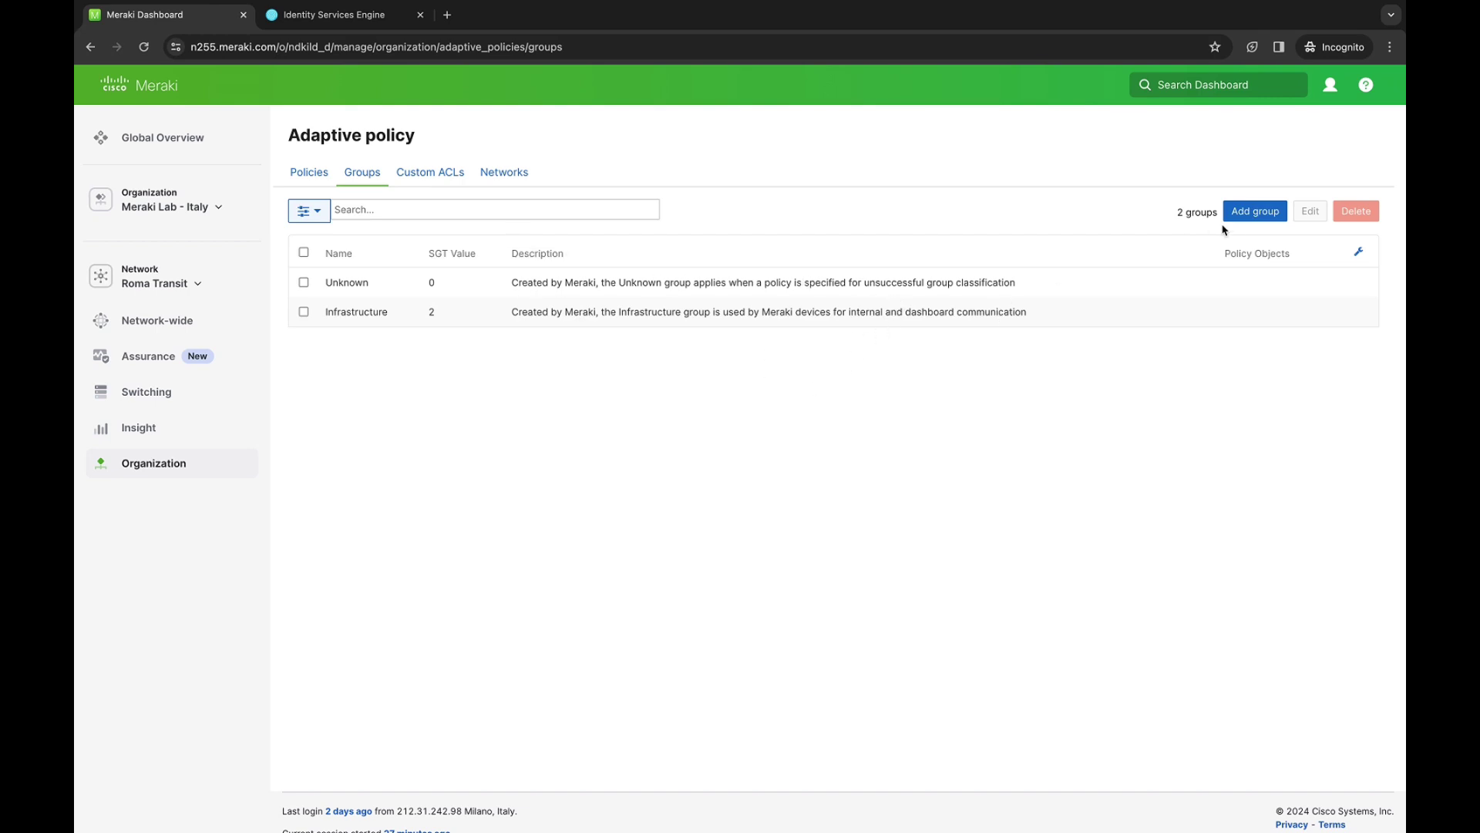
click(1255, 216)
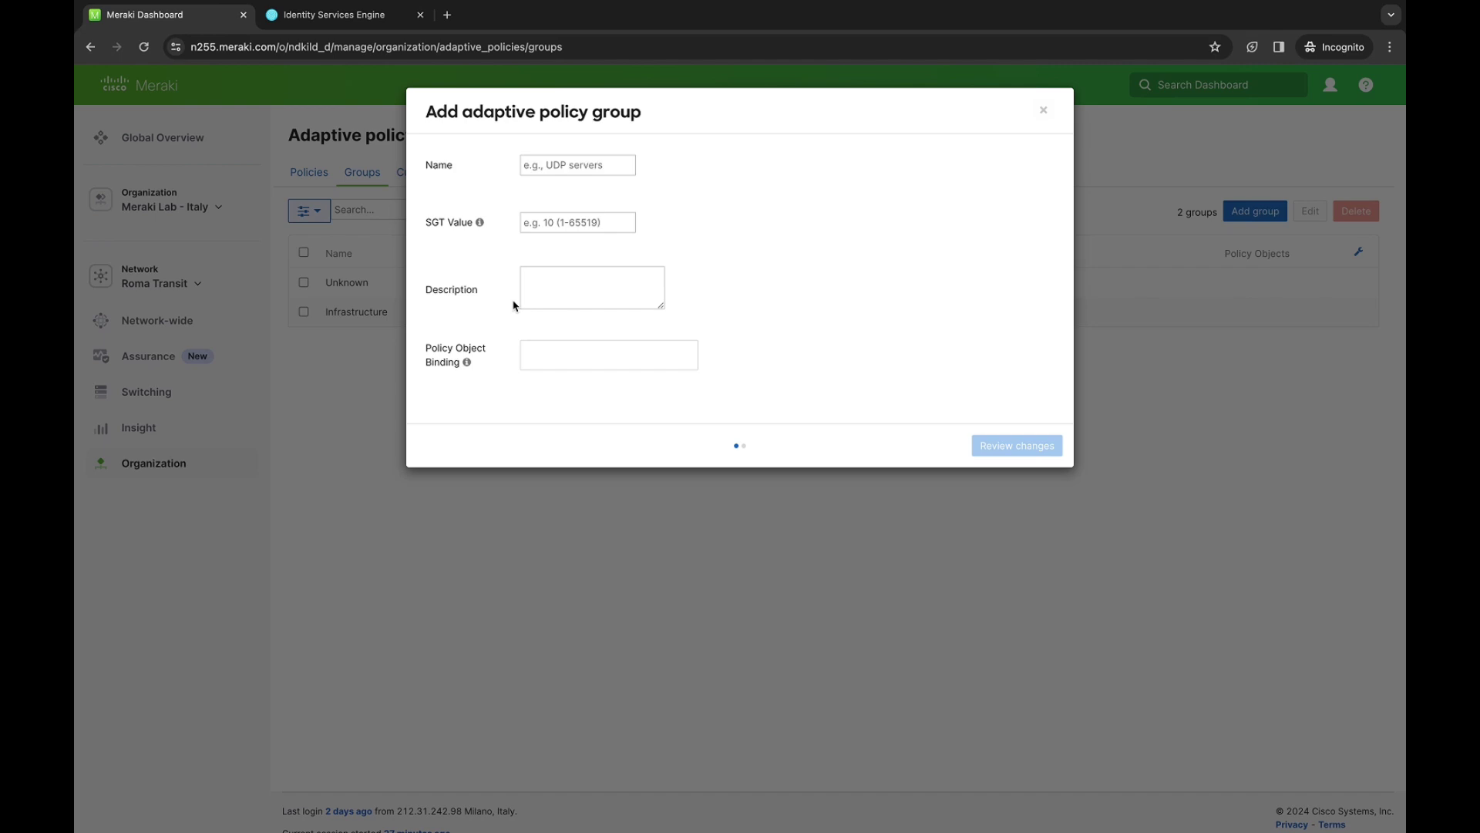
click(1044, 113)
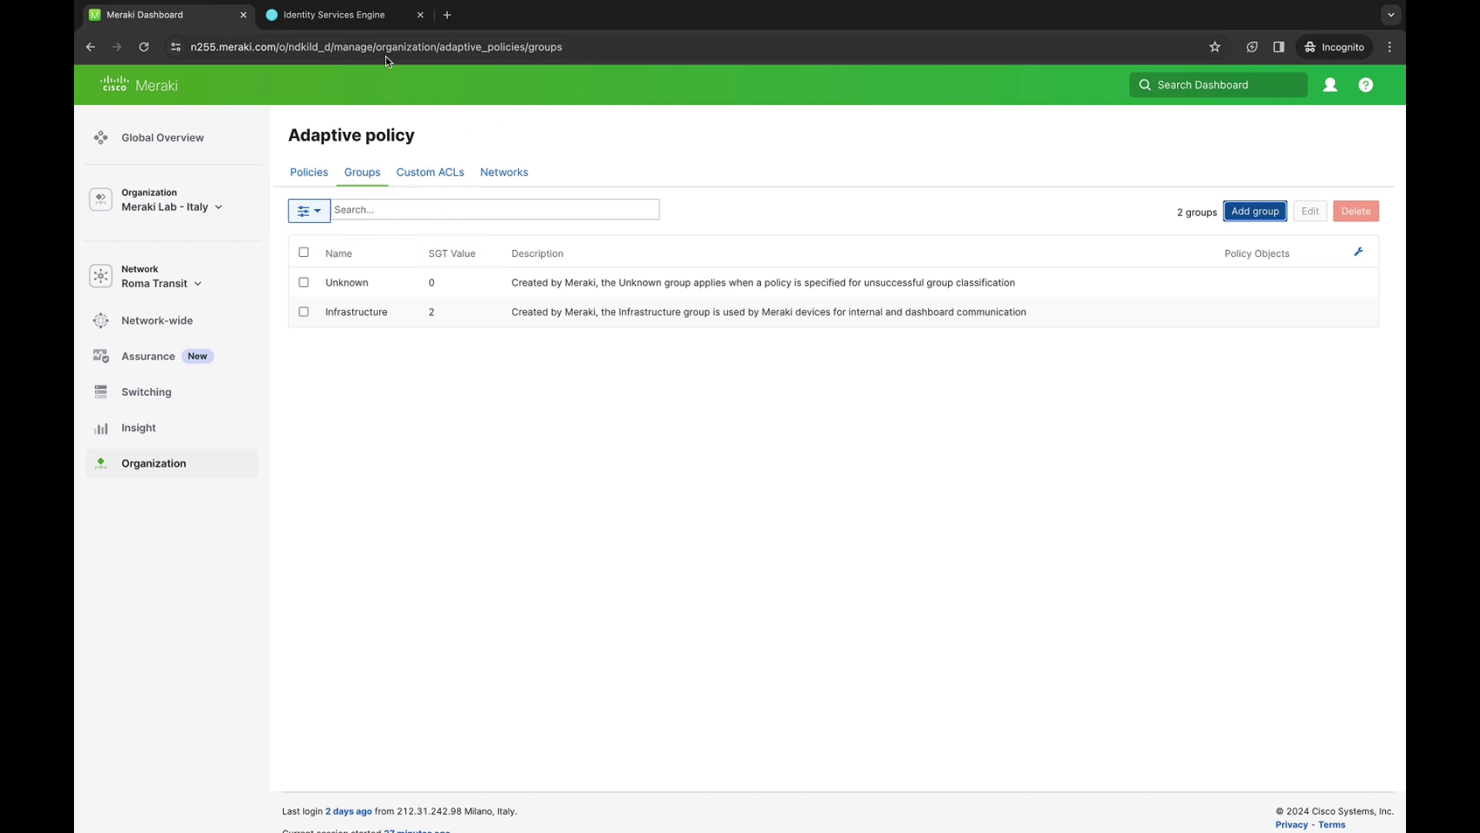
Sign in to Identity Services Engine with the administrator username and password
click(347, 15)
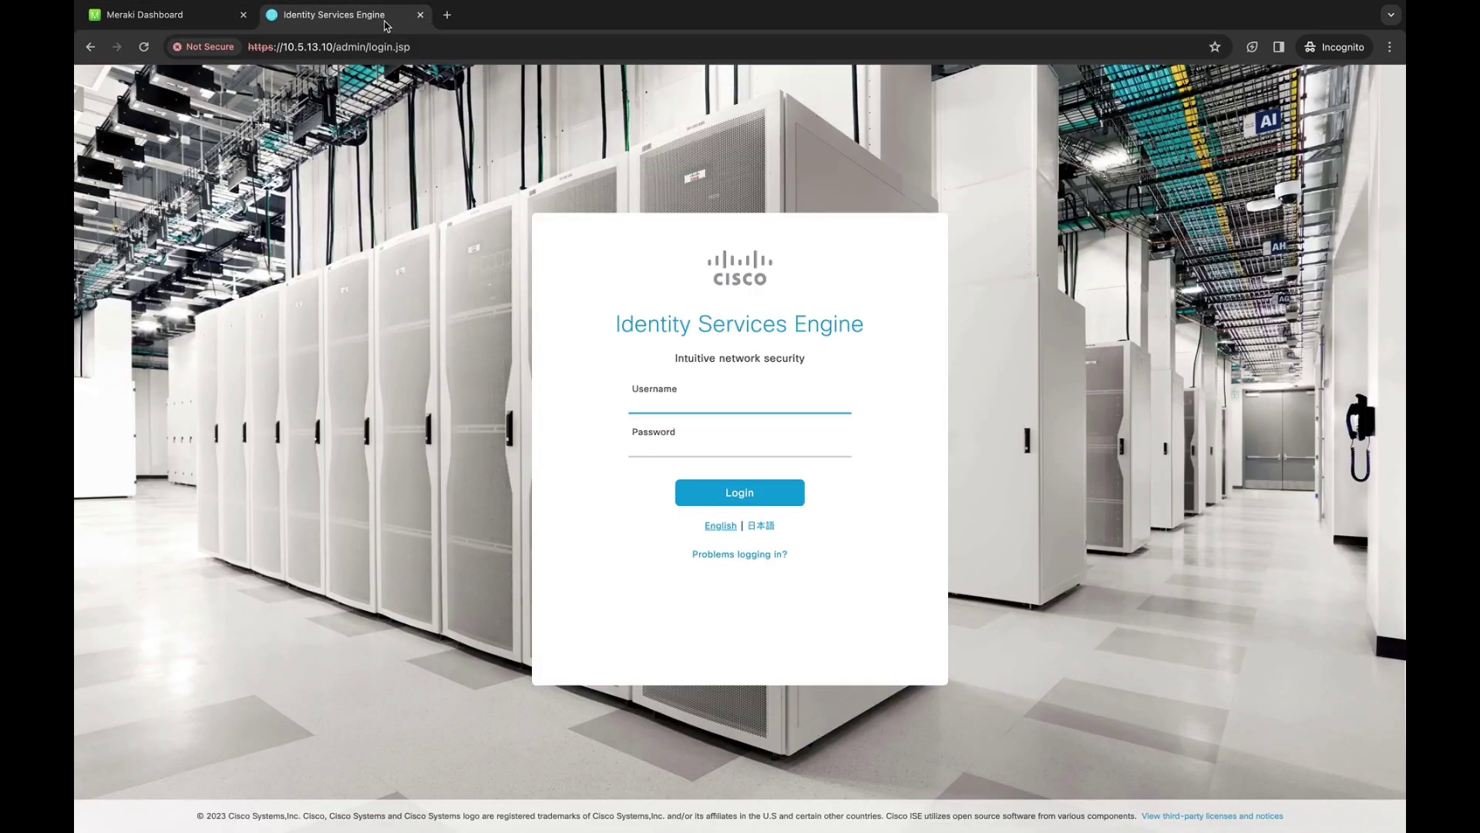
click(725, 402)
text(admin)
key(Tab)
text(•••••)
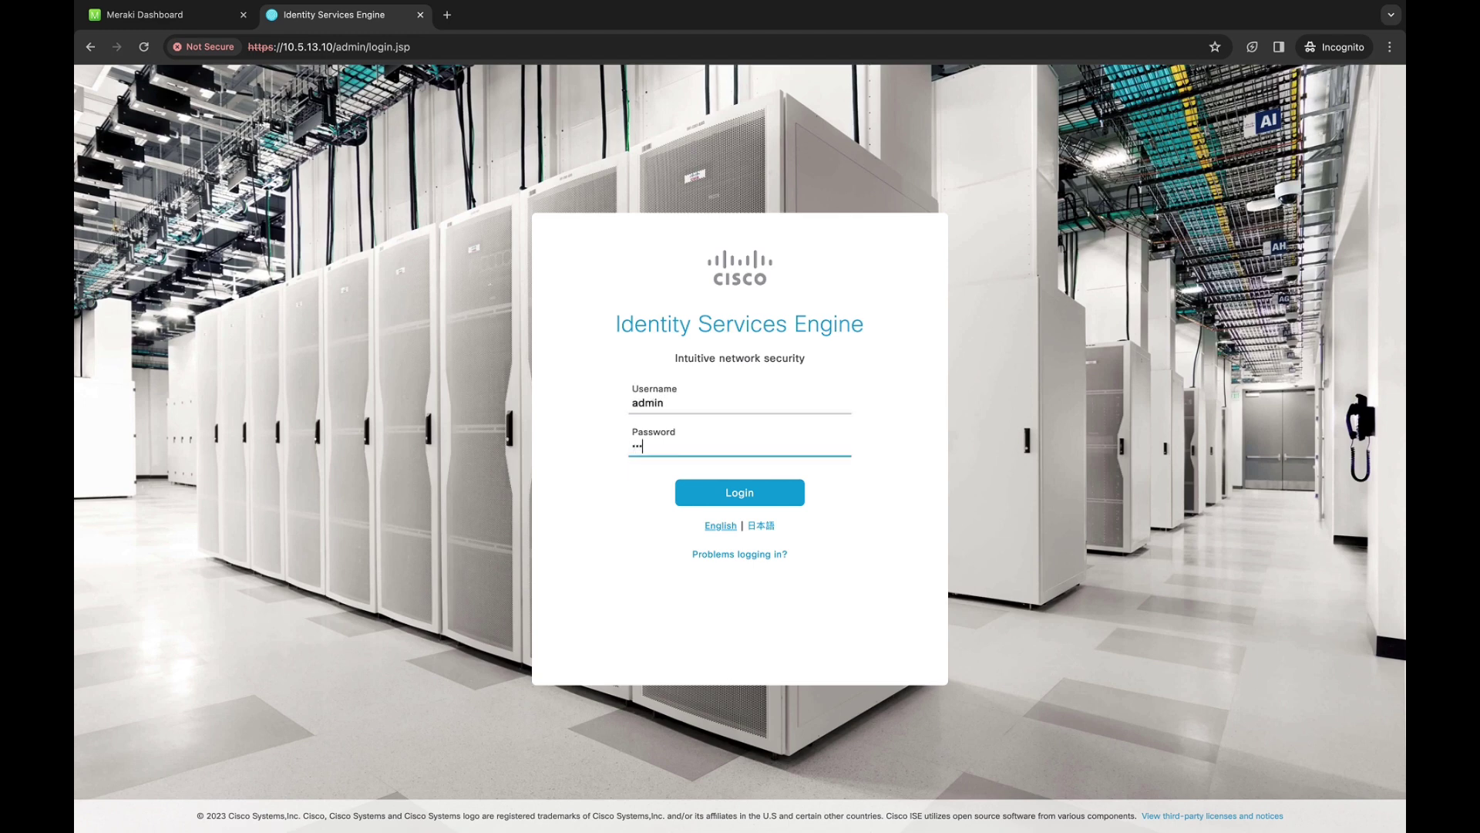
text(•••••••••)
key(Return)
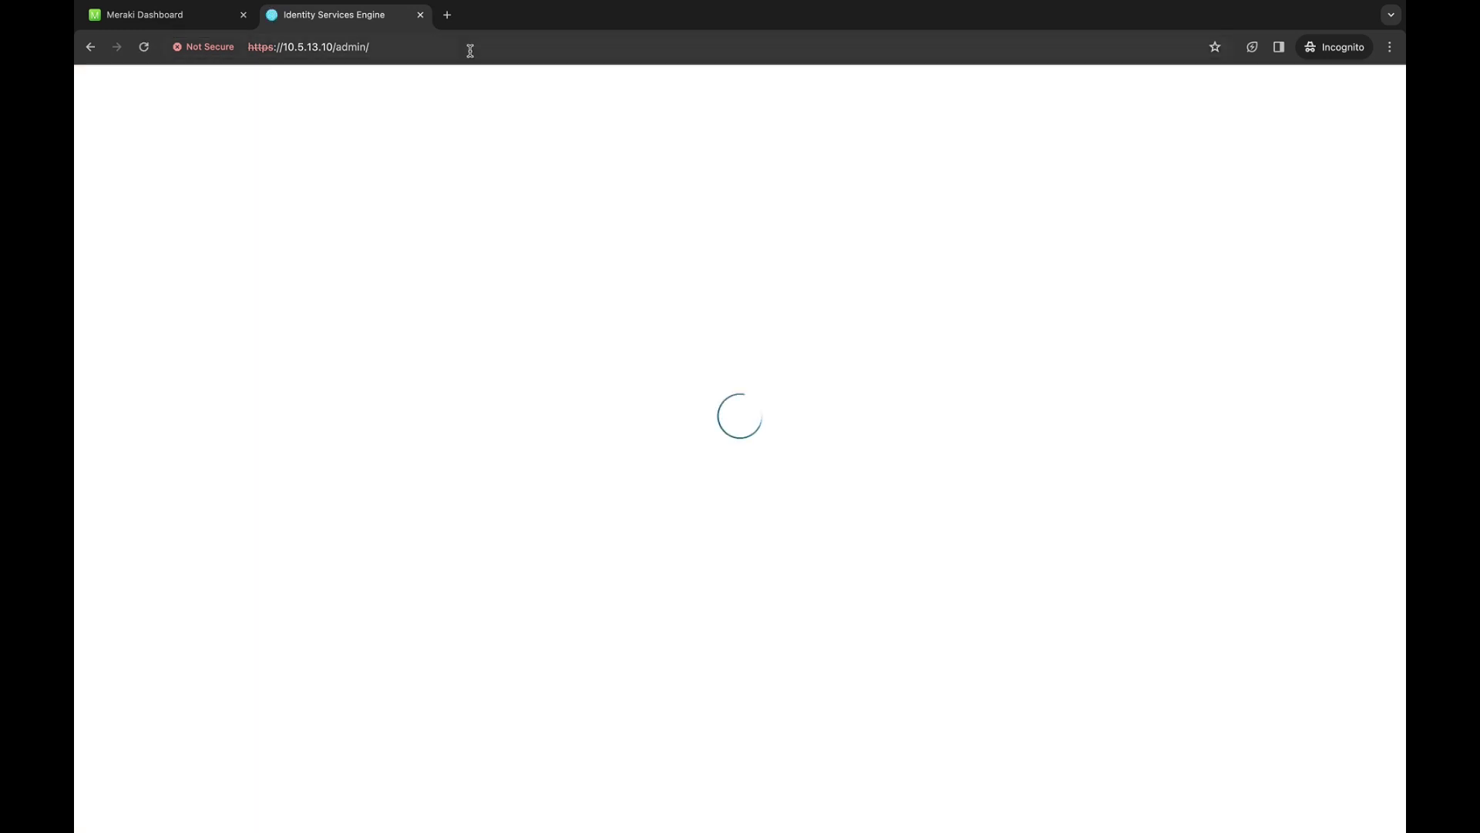
Open the TrustSec Policy egress matrix under Work Centers > TrustSec
click(470, 51)
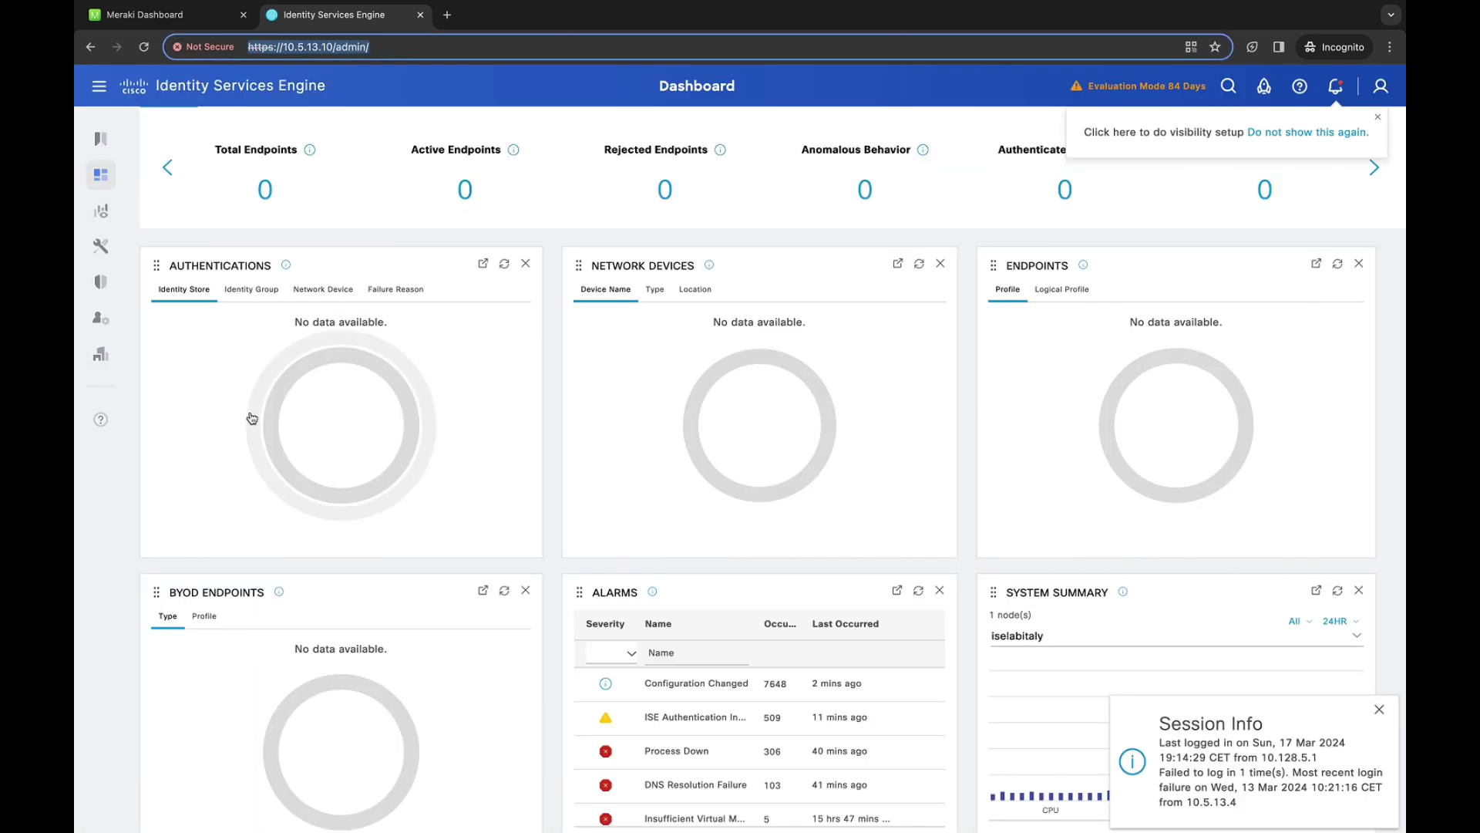
mouse_move(95, 361)
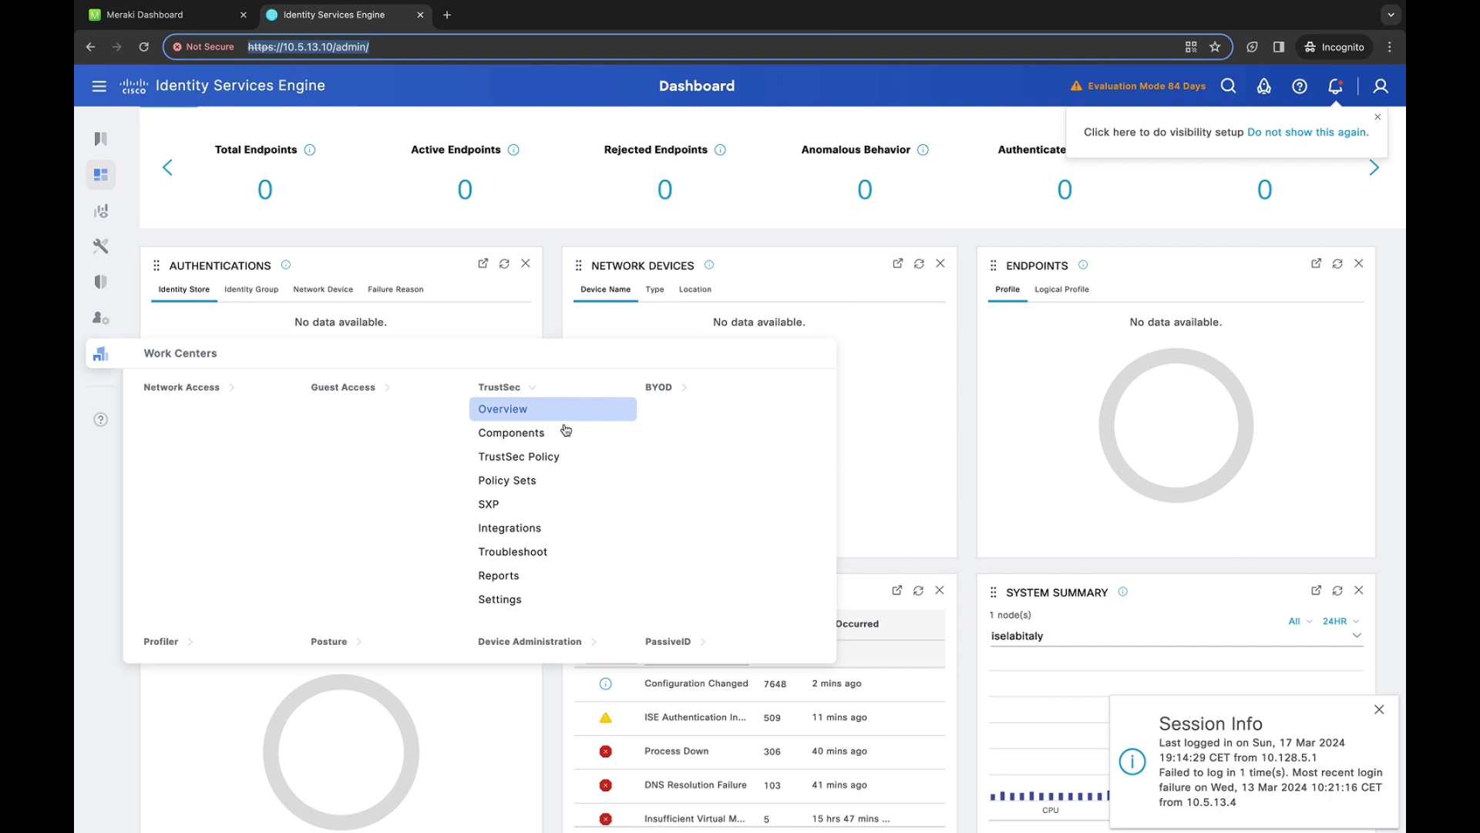
click(545, 459)
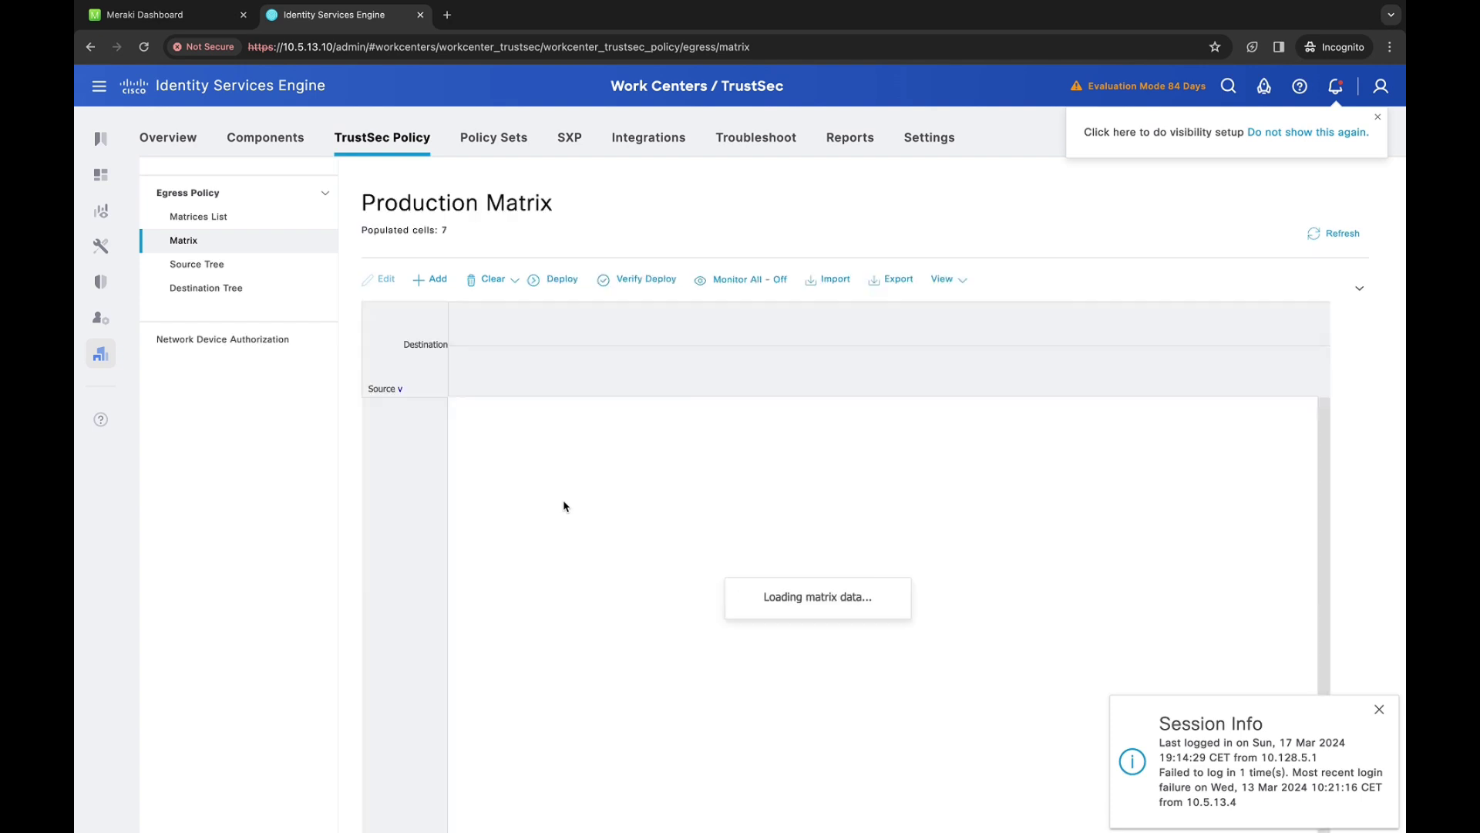
Scroll the loaded Production Matrix down to the Development_Servers policy cells
scroll(565, 507, down, 1)
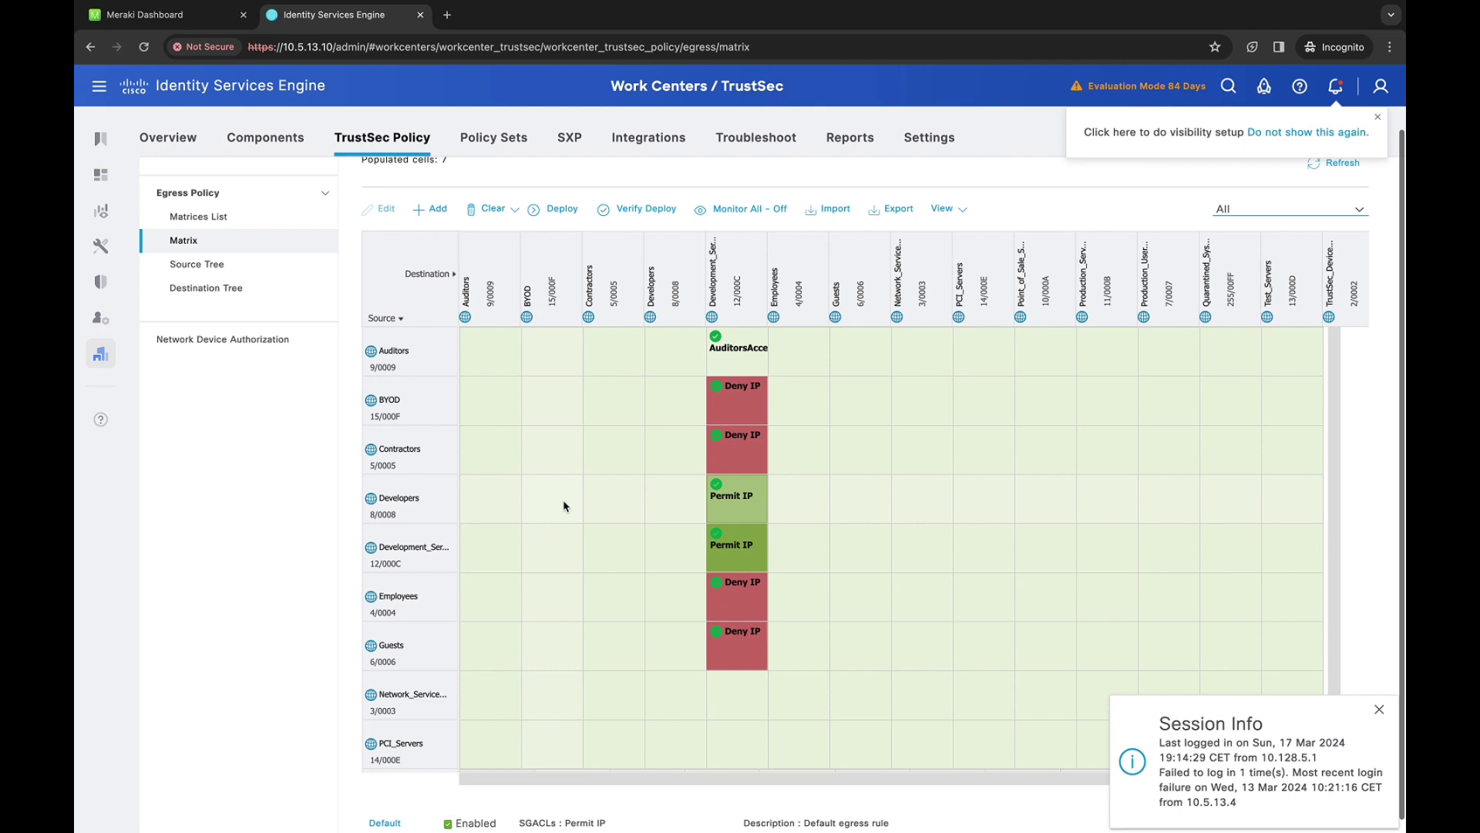
scroll(565, 507, down, 1)
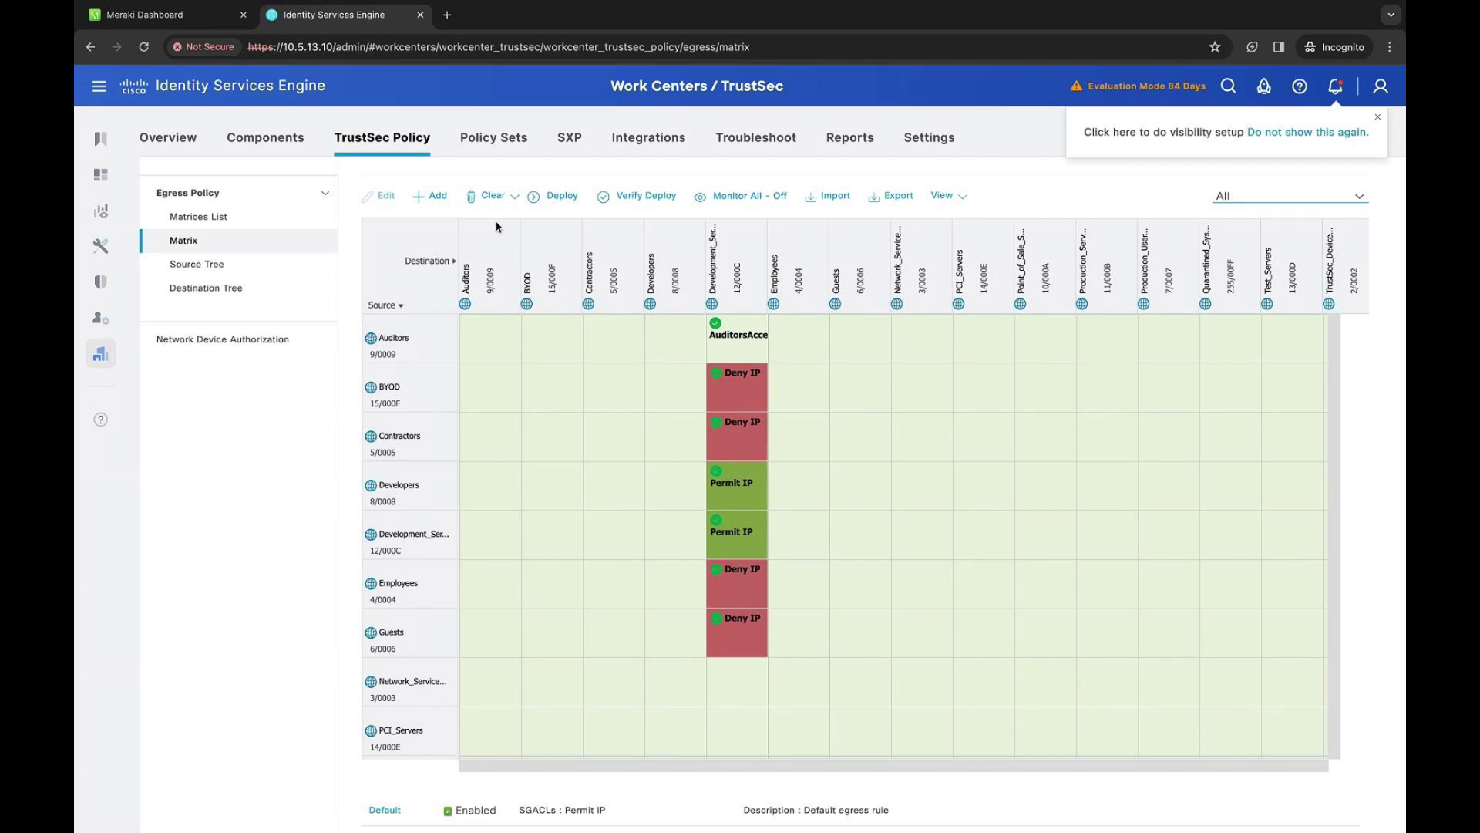
Expand Meraki under TrustSec Integrations and open its Overview page
mouse_move(105, 359)
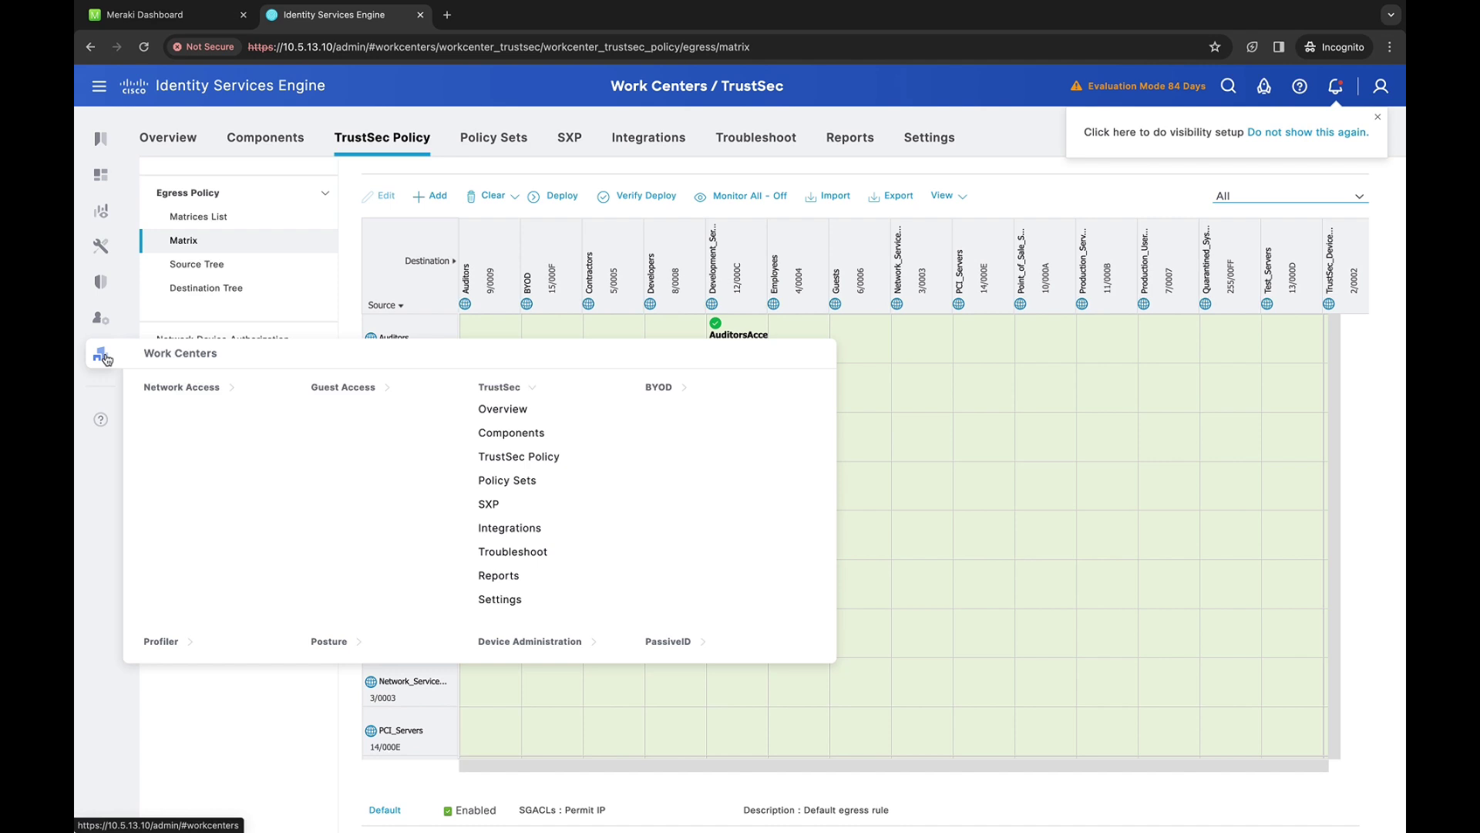
click(508, 530)
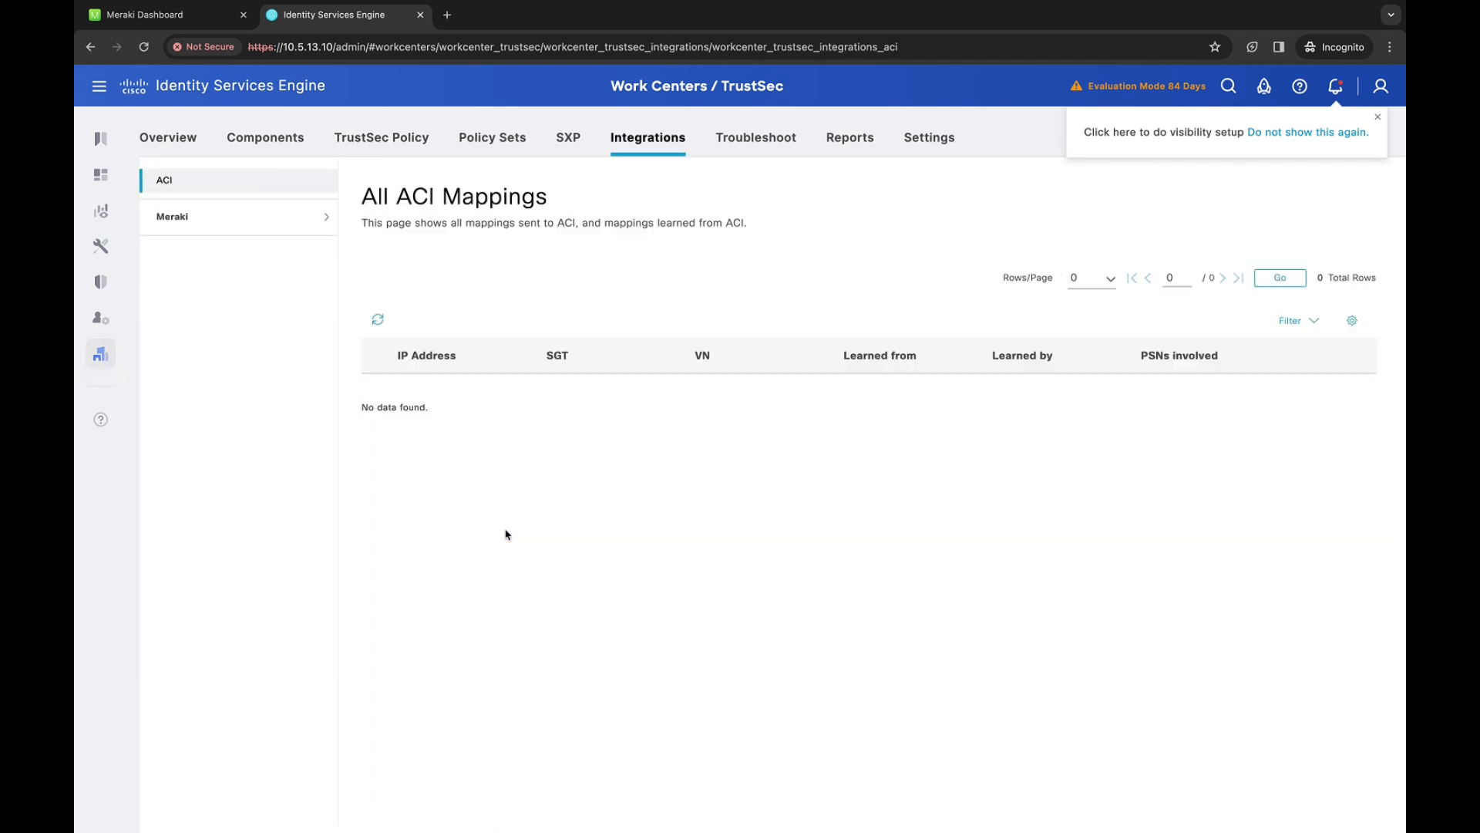
click(321, 227)
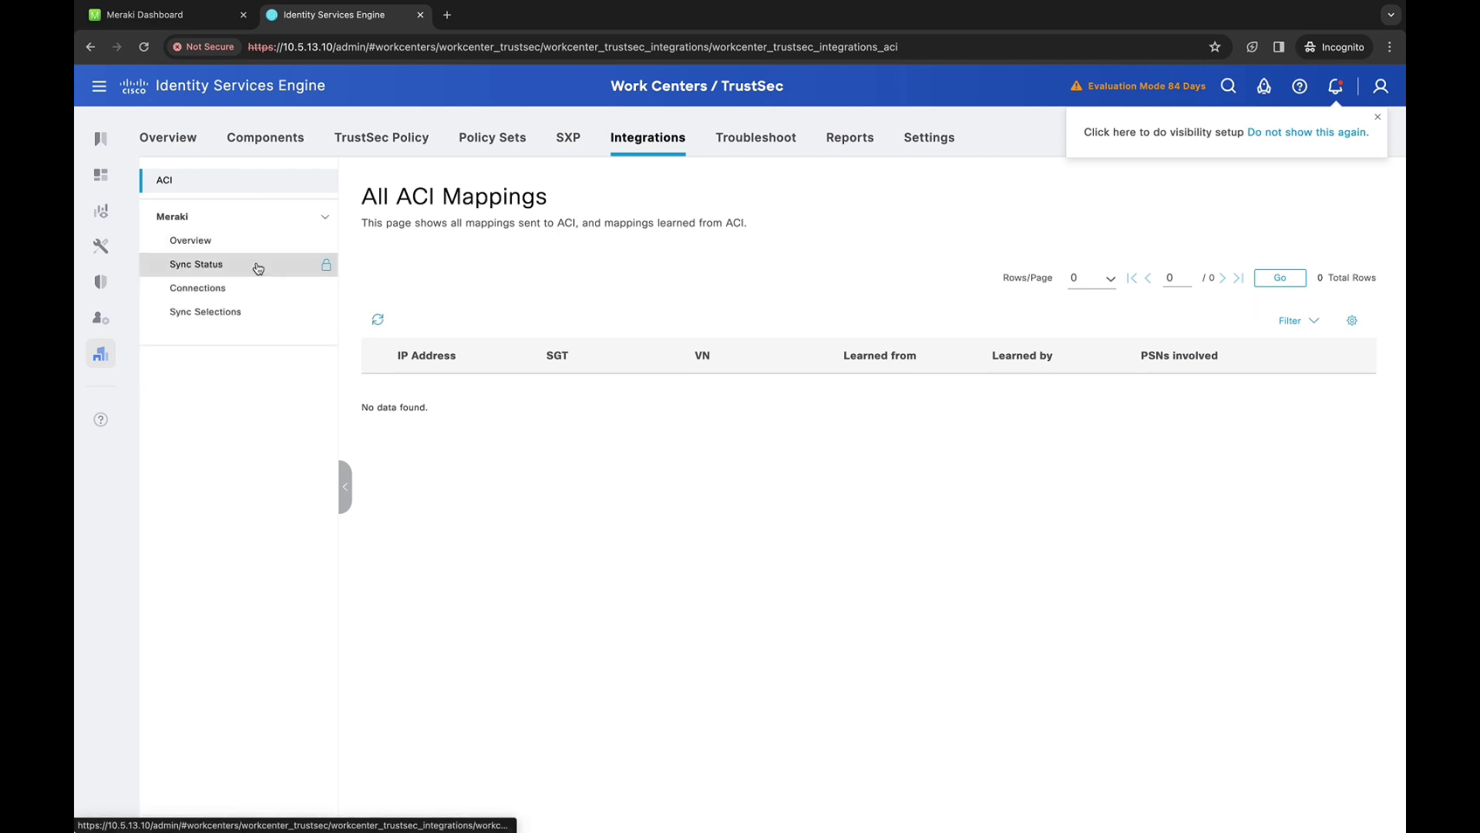
click(233, 246)
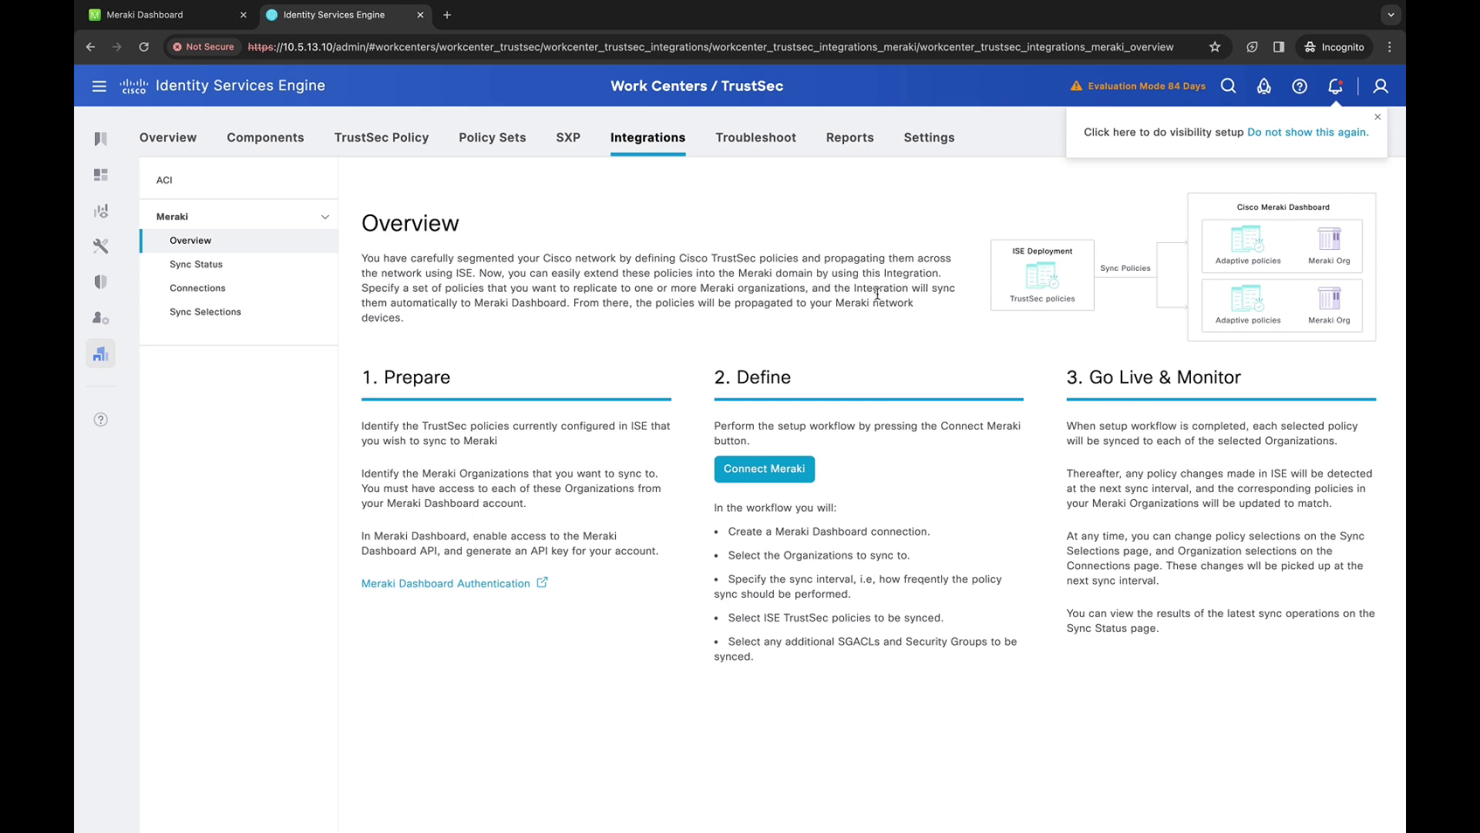
Start the Meraki connection wizard and rename the connection to Meraki Lab
click(794, 472)
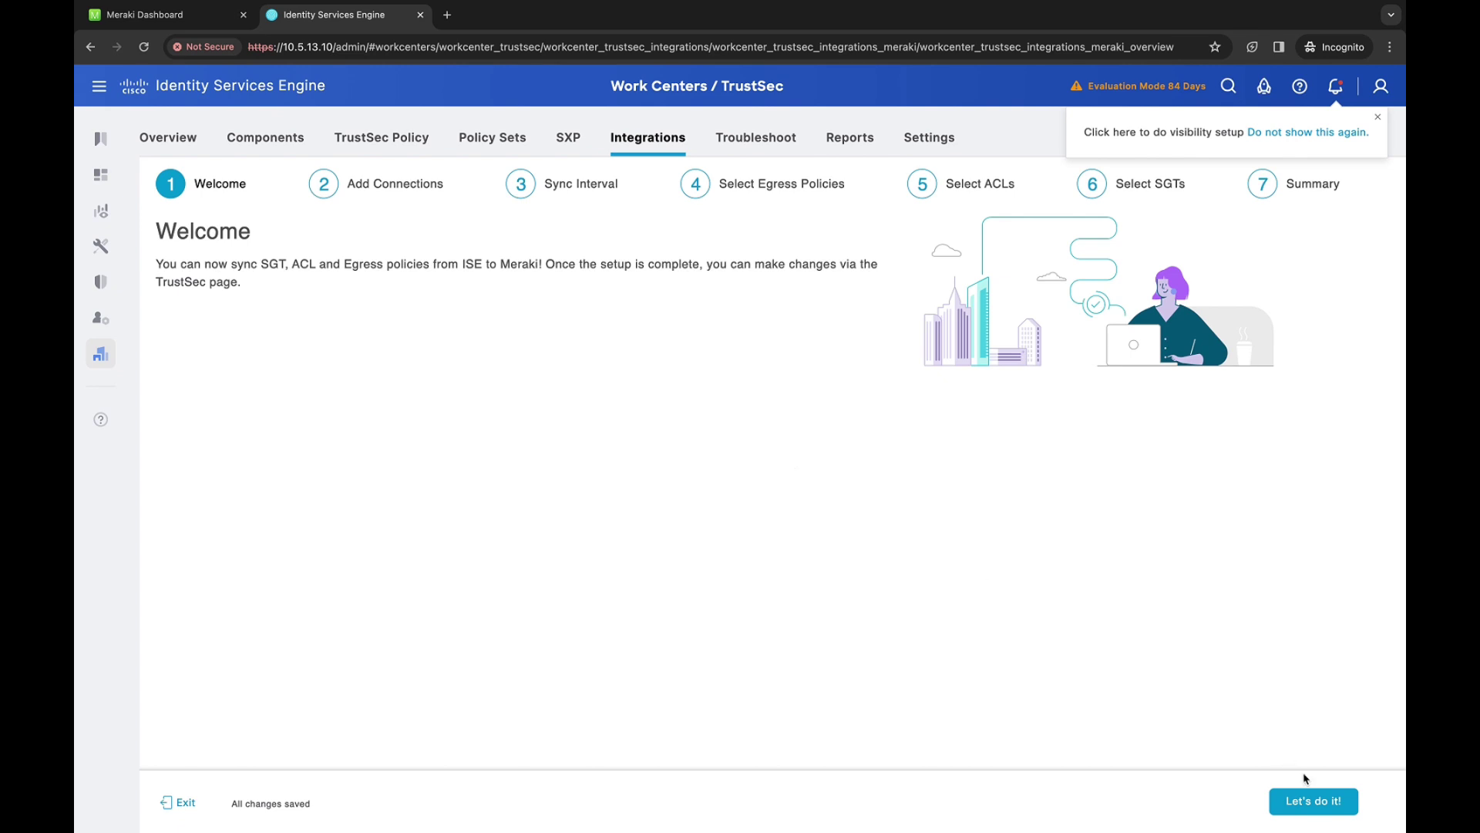
click(1310, 801)
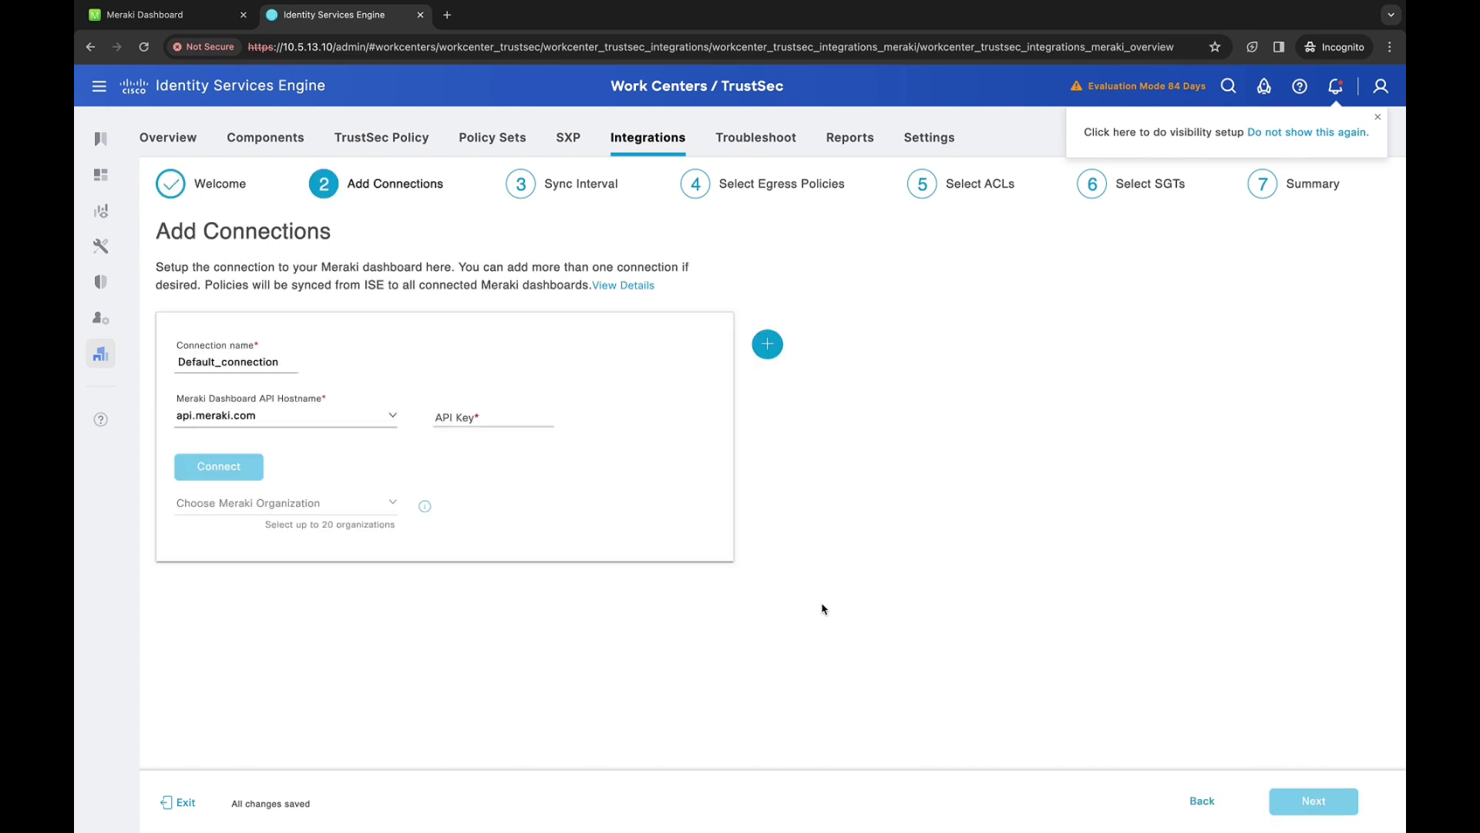
double_click(230, 362)
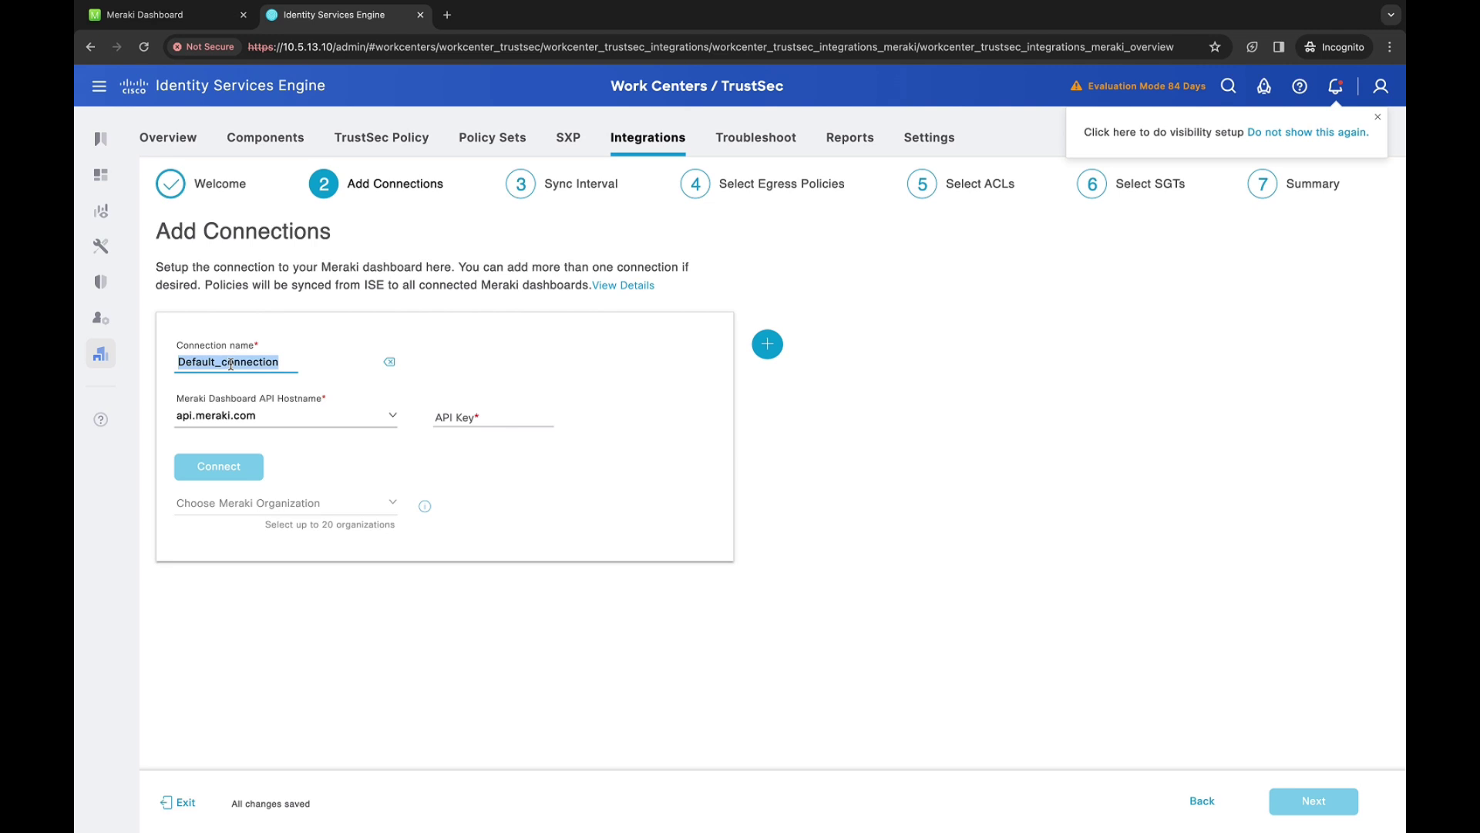
text(Meraki Lab)
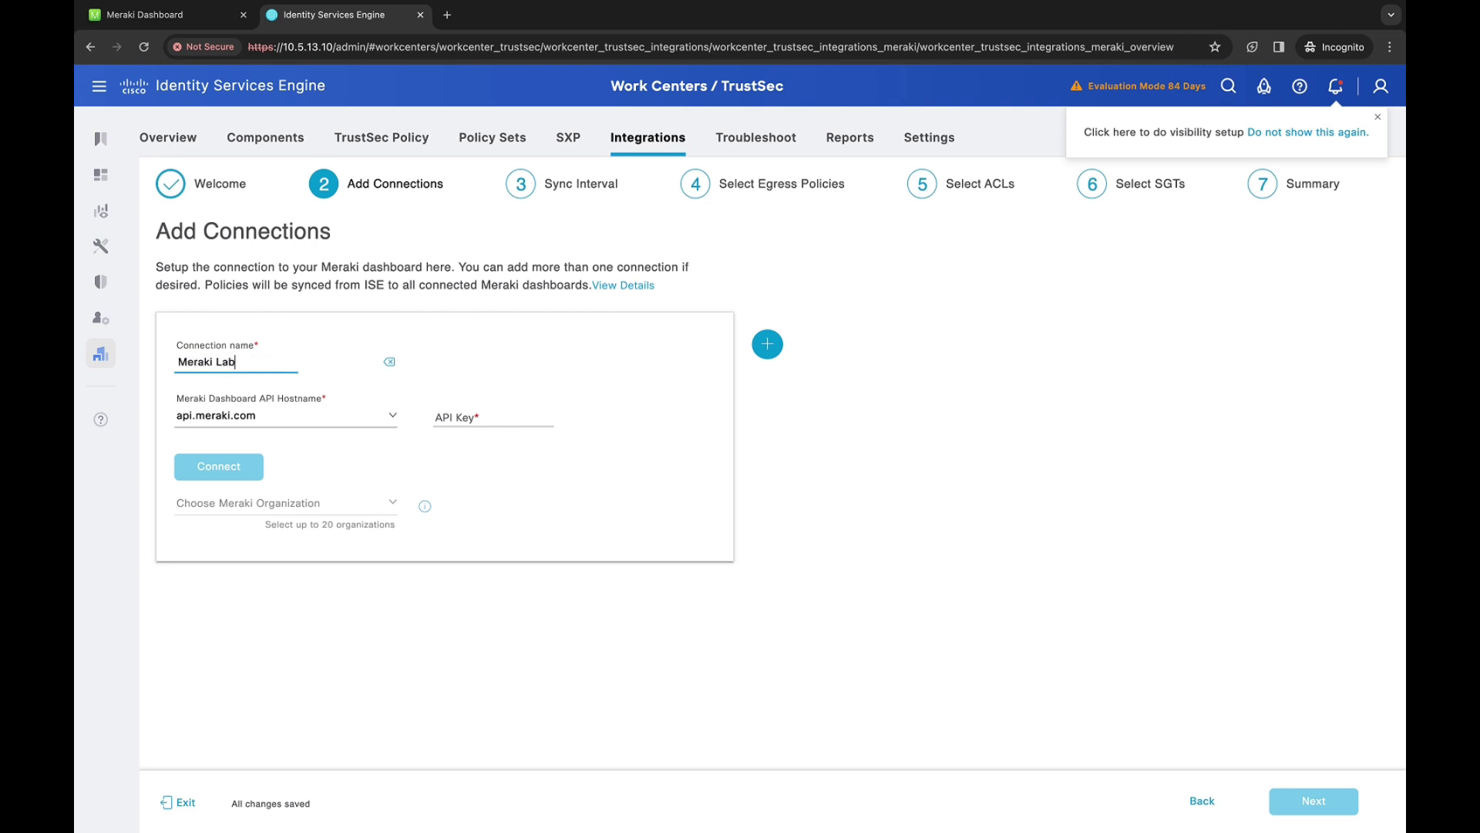
Paste the Dashboard API key, connect, and choose the Meraki Lab - Italy organization
click(475, 419)
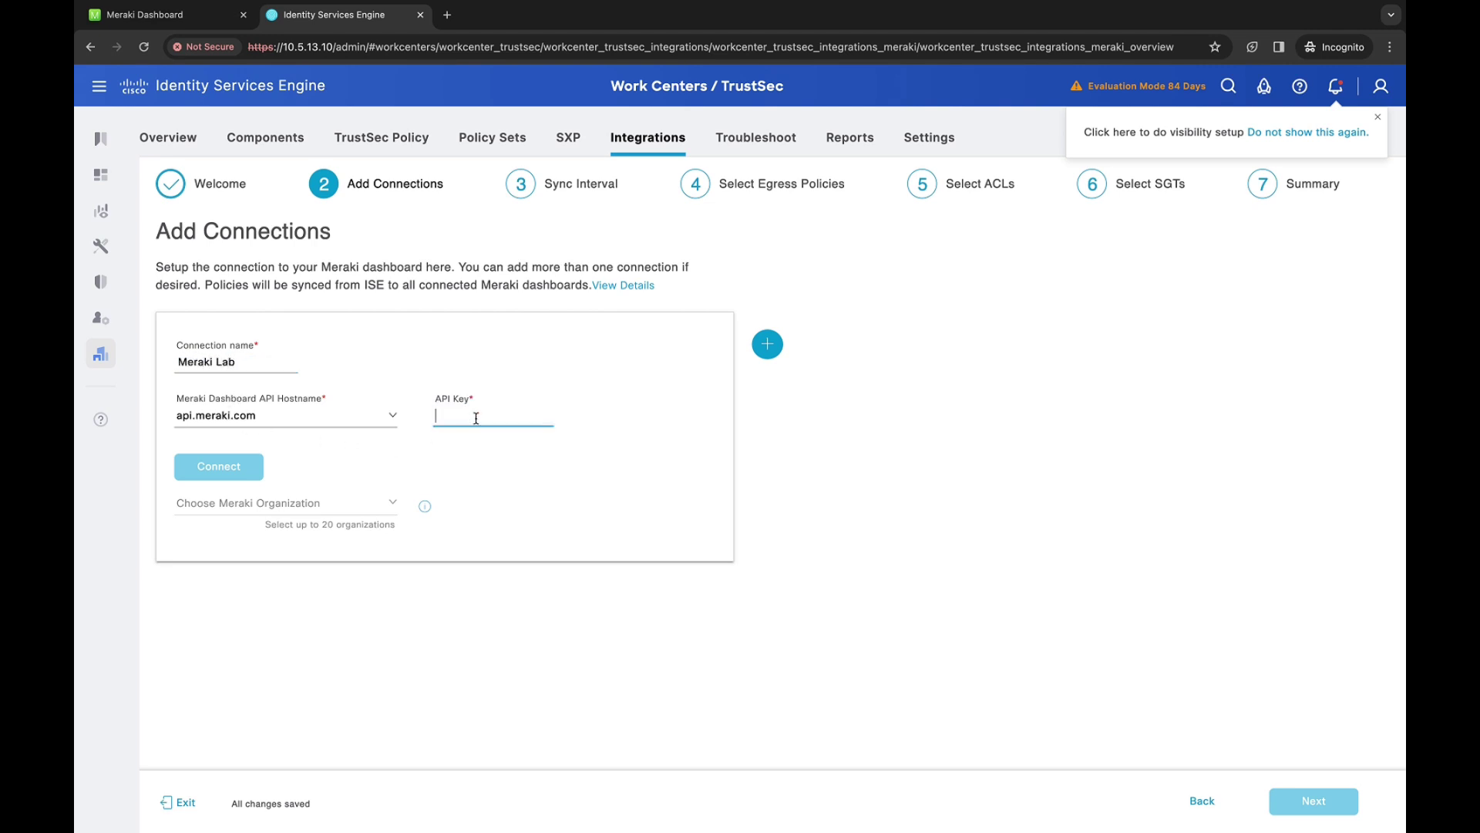
key(super+v)
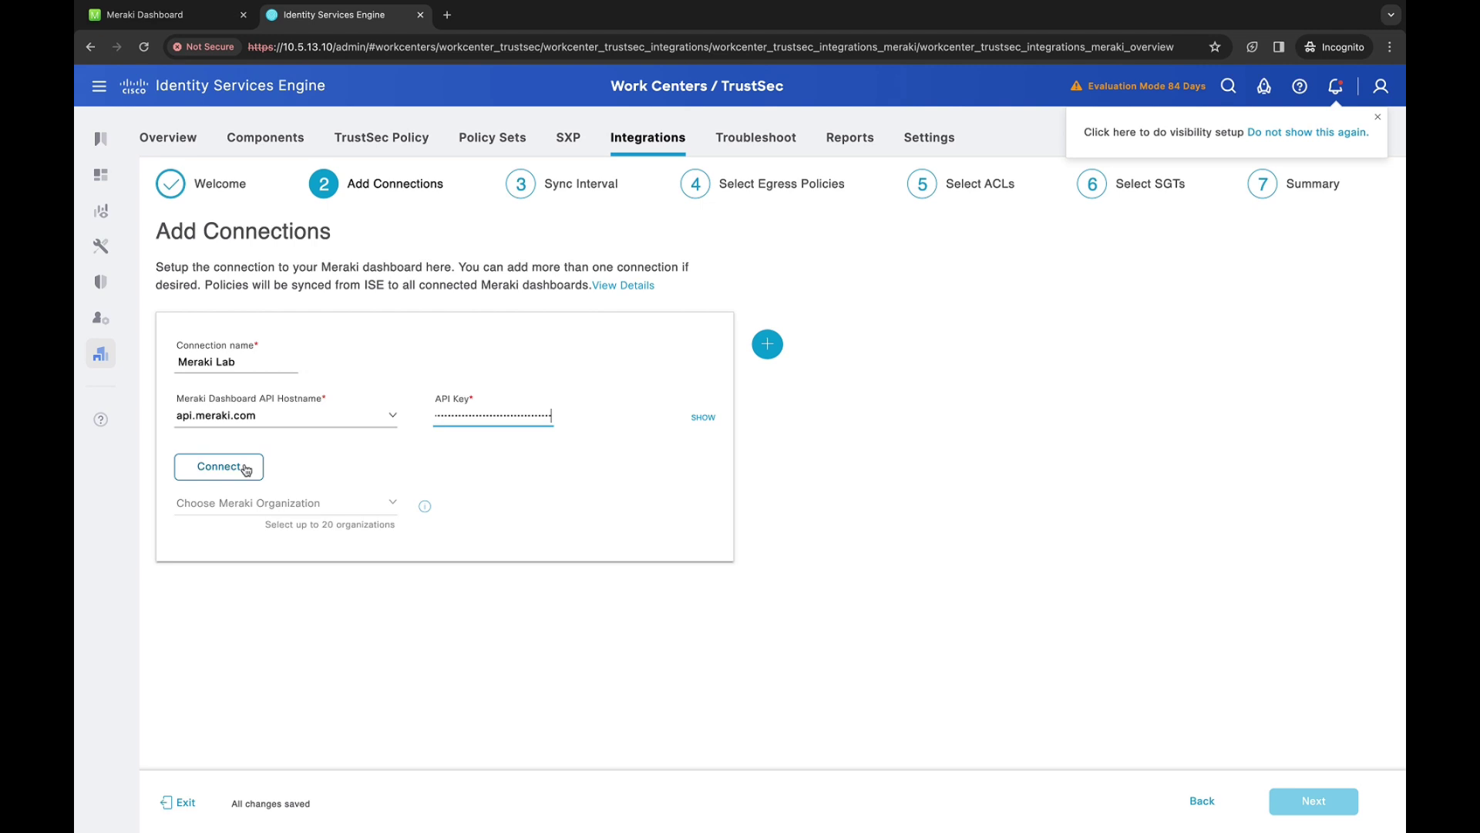
click(236, 466)
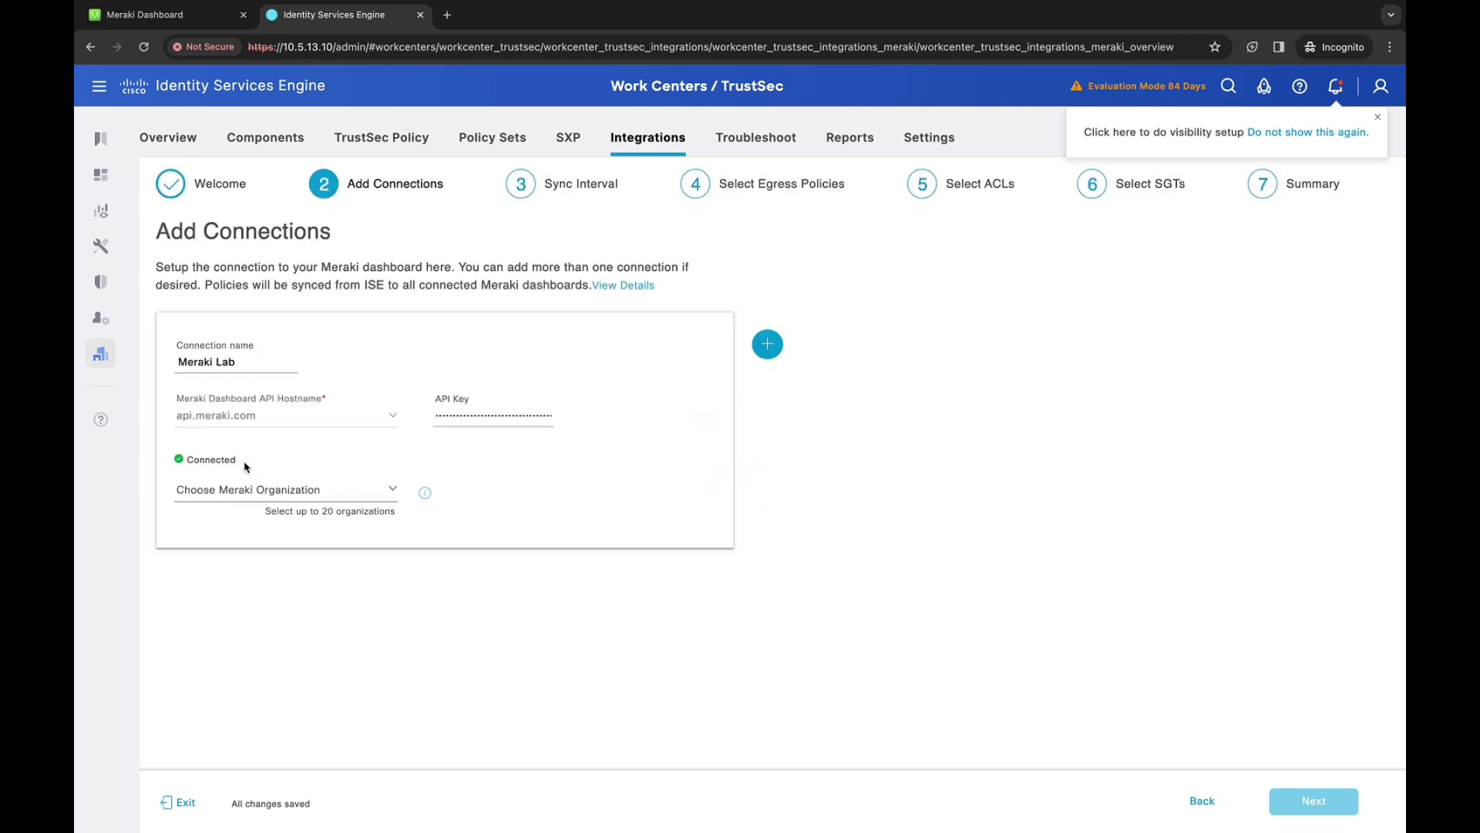
click(315, 491)
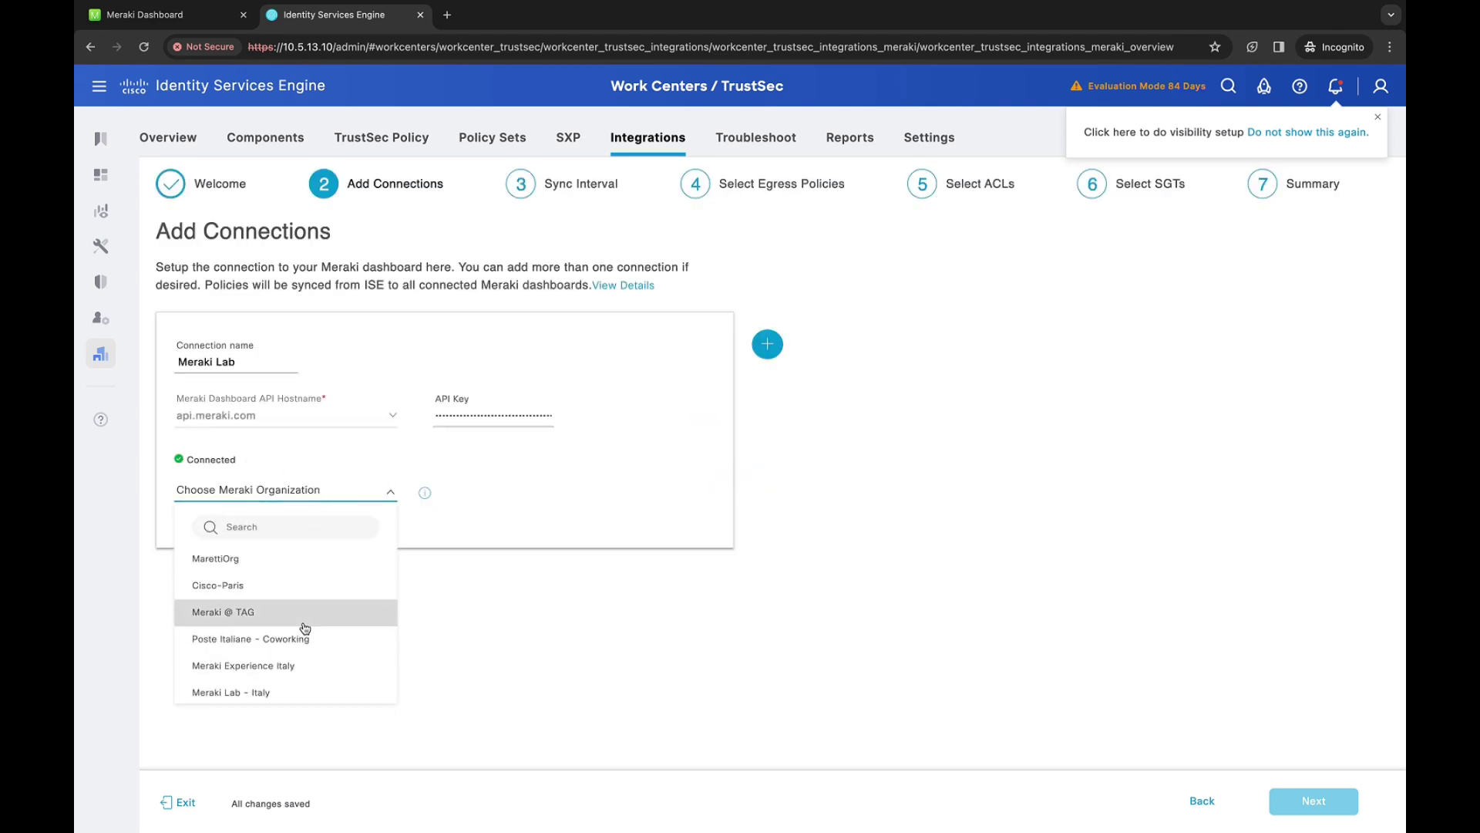
scroll(299, 680, down, 1)
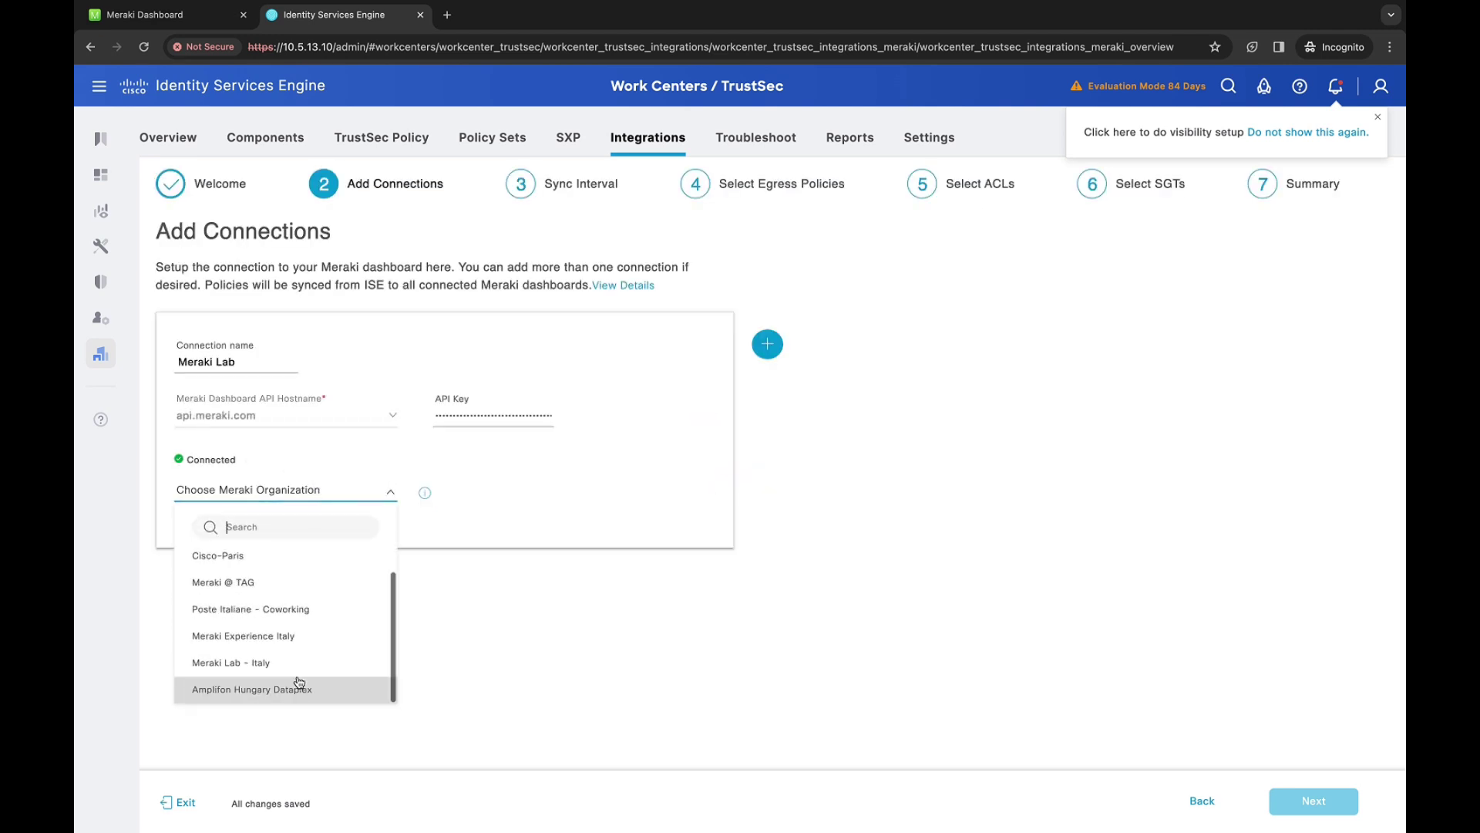
click(243, 666)
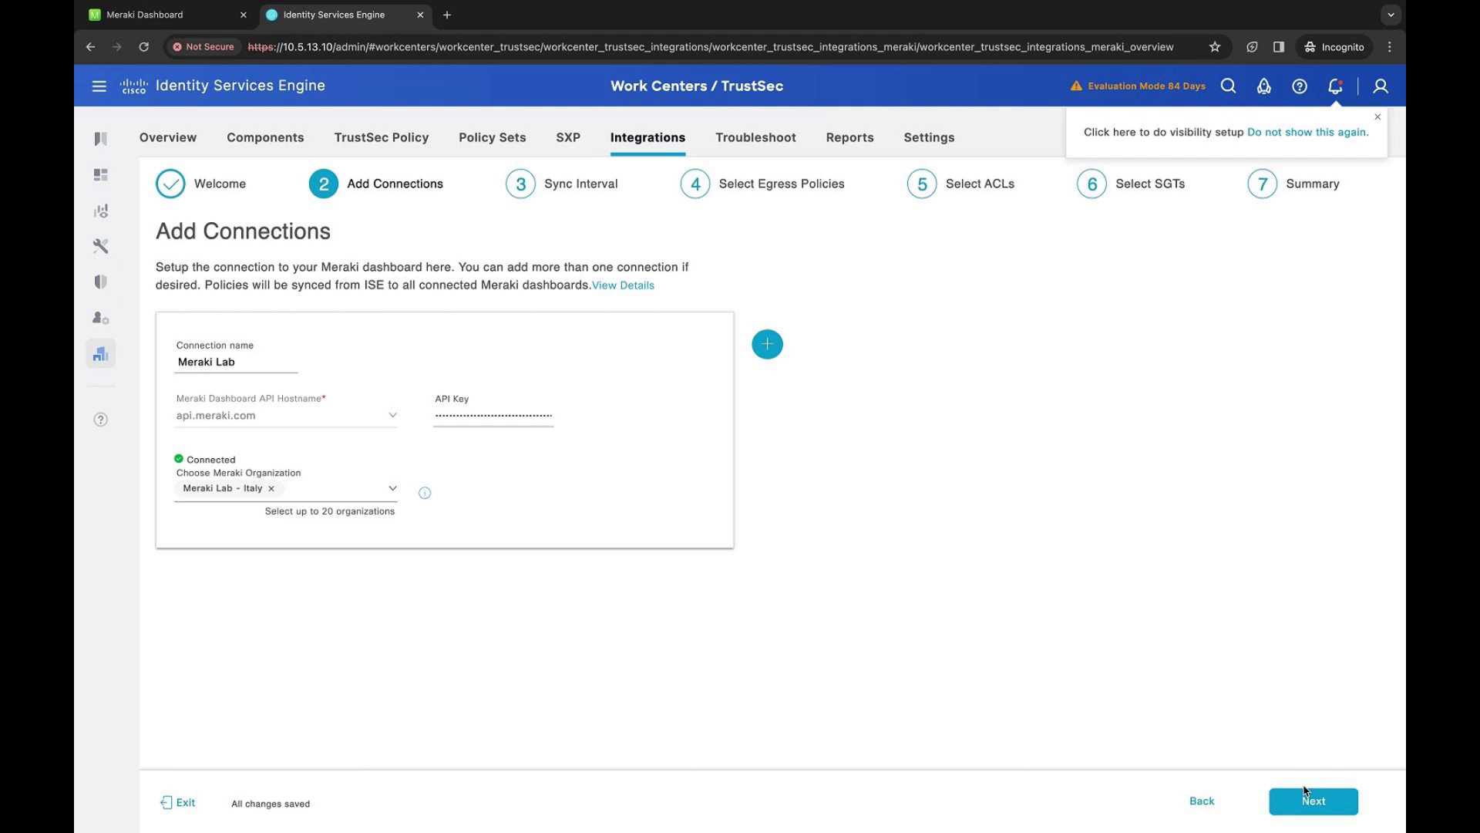
Change the sync interval from 12 to 5 minutes
click(1305, 791)
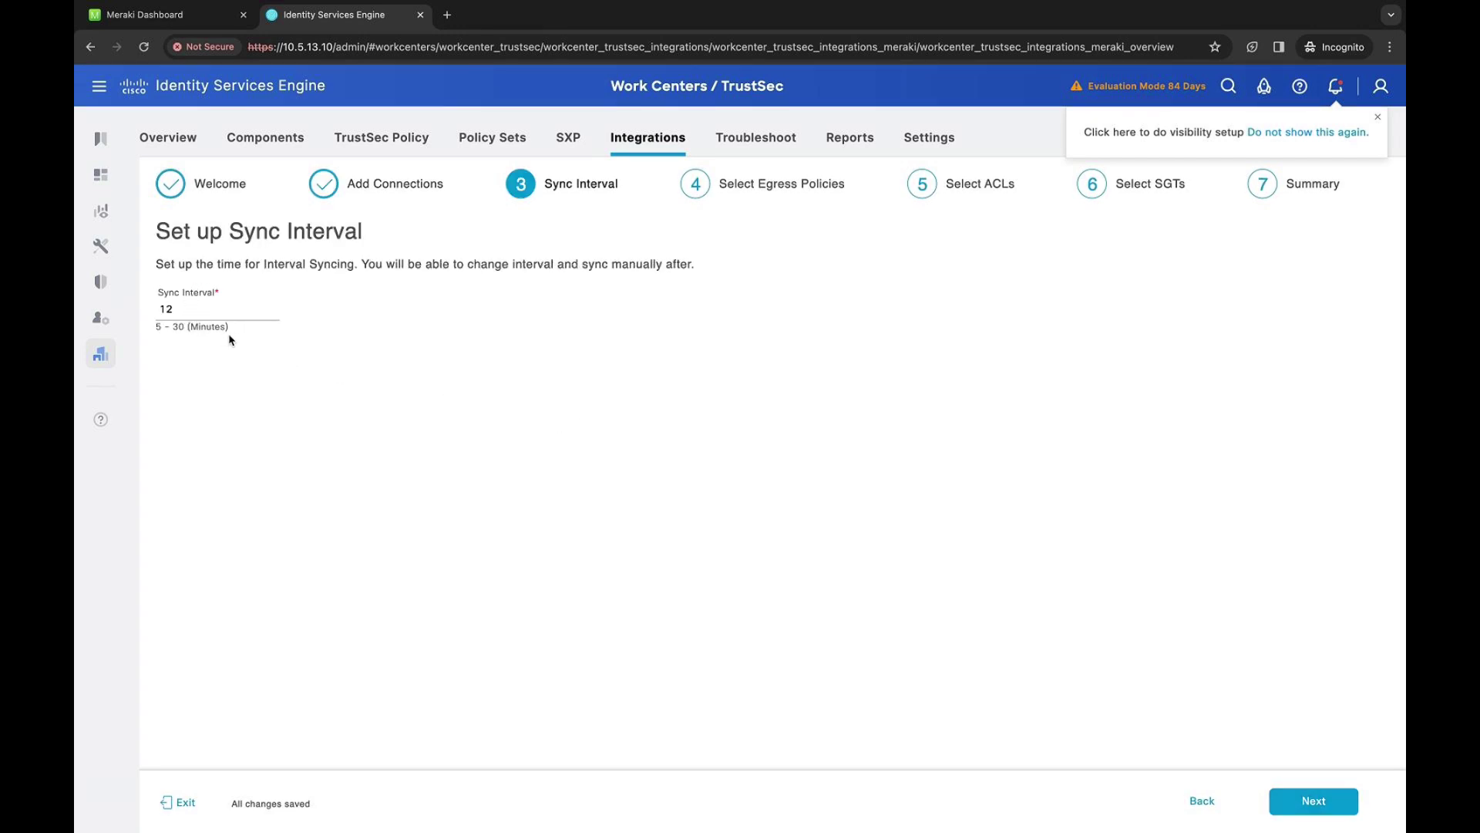
double_click(216, 310)
text(5)
Advance past the egress policy, SGACL and security group selection steps
click(1309, 801)
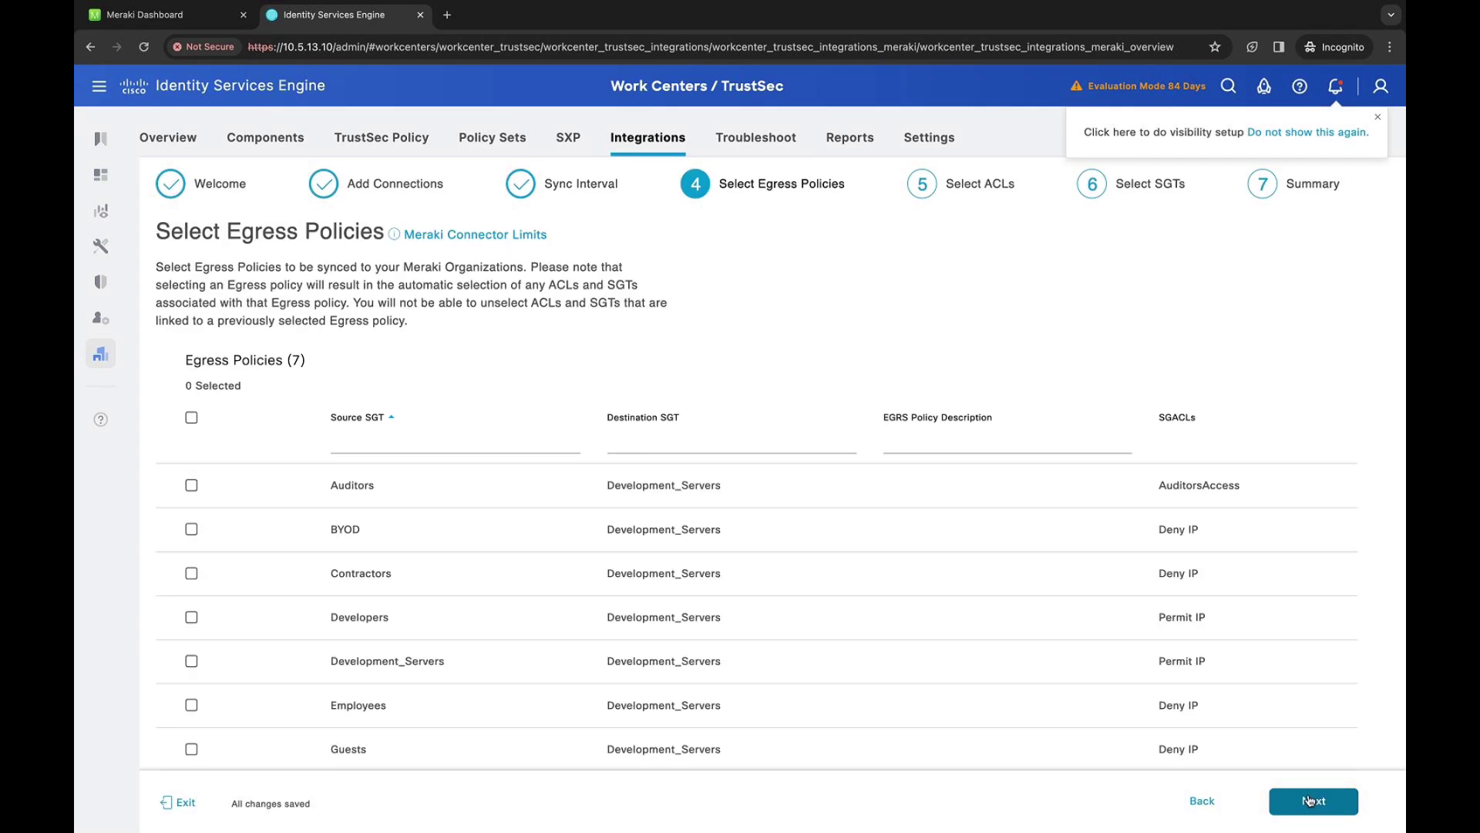
scroll(1064, 440, down, 1)
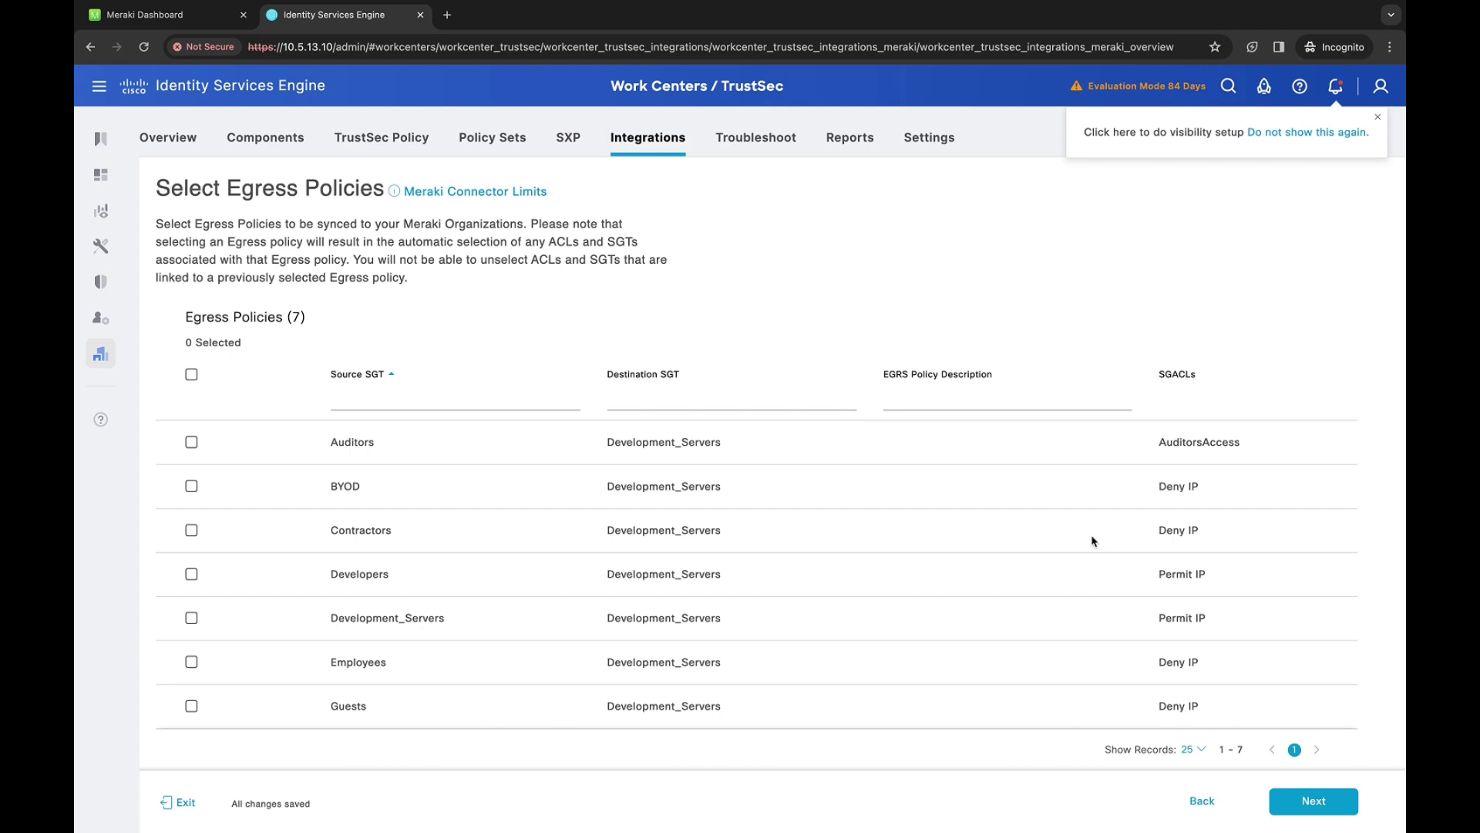
click(1313, 800)
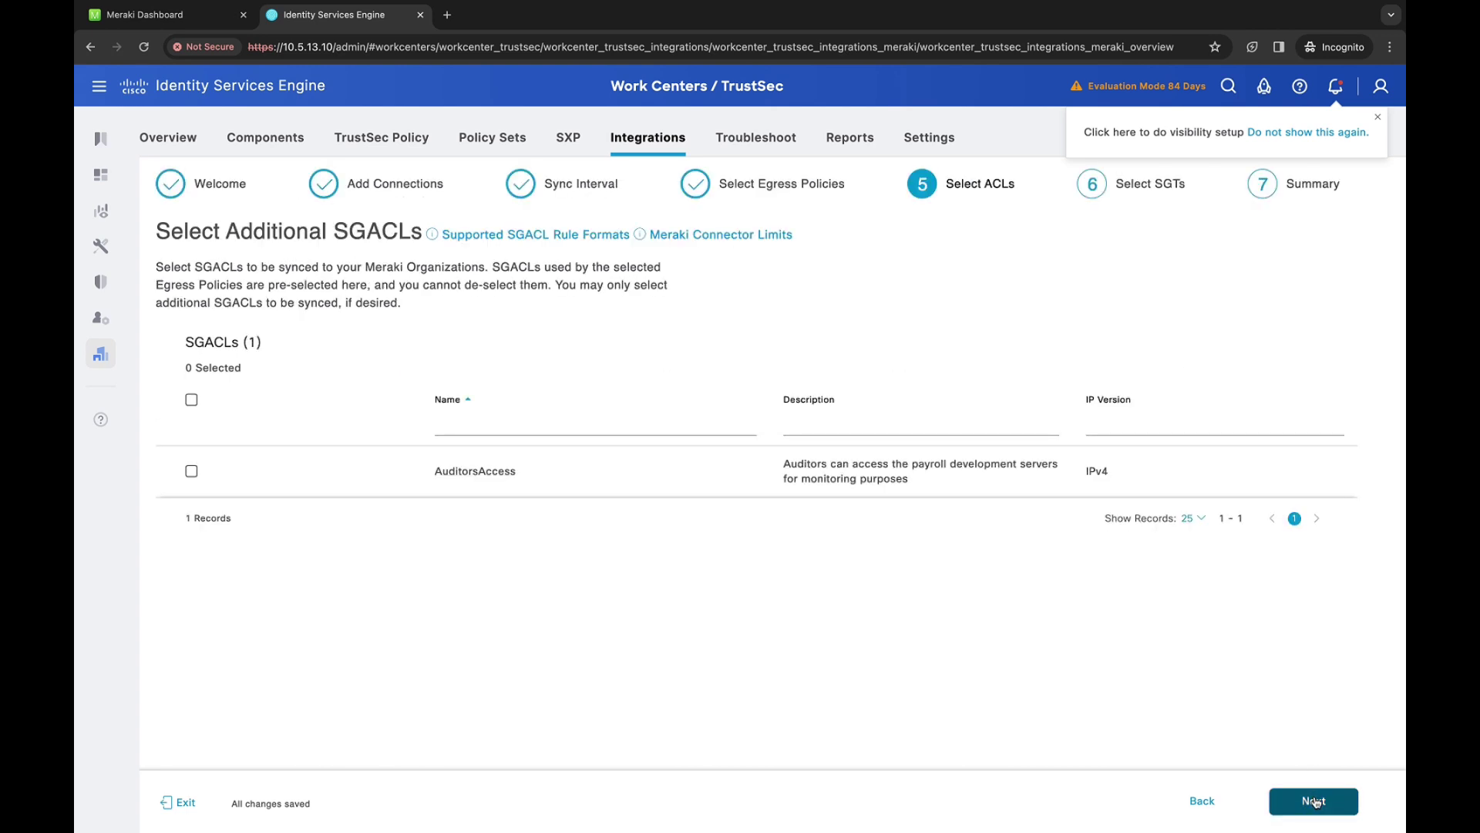
click(1315, 801)
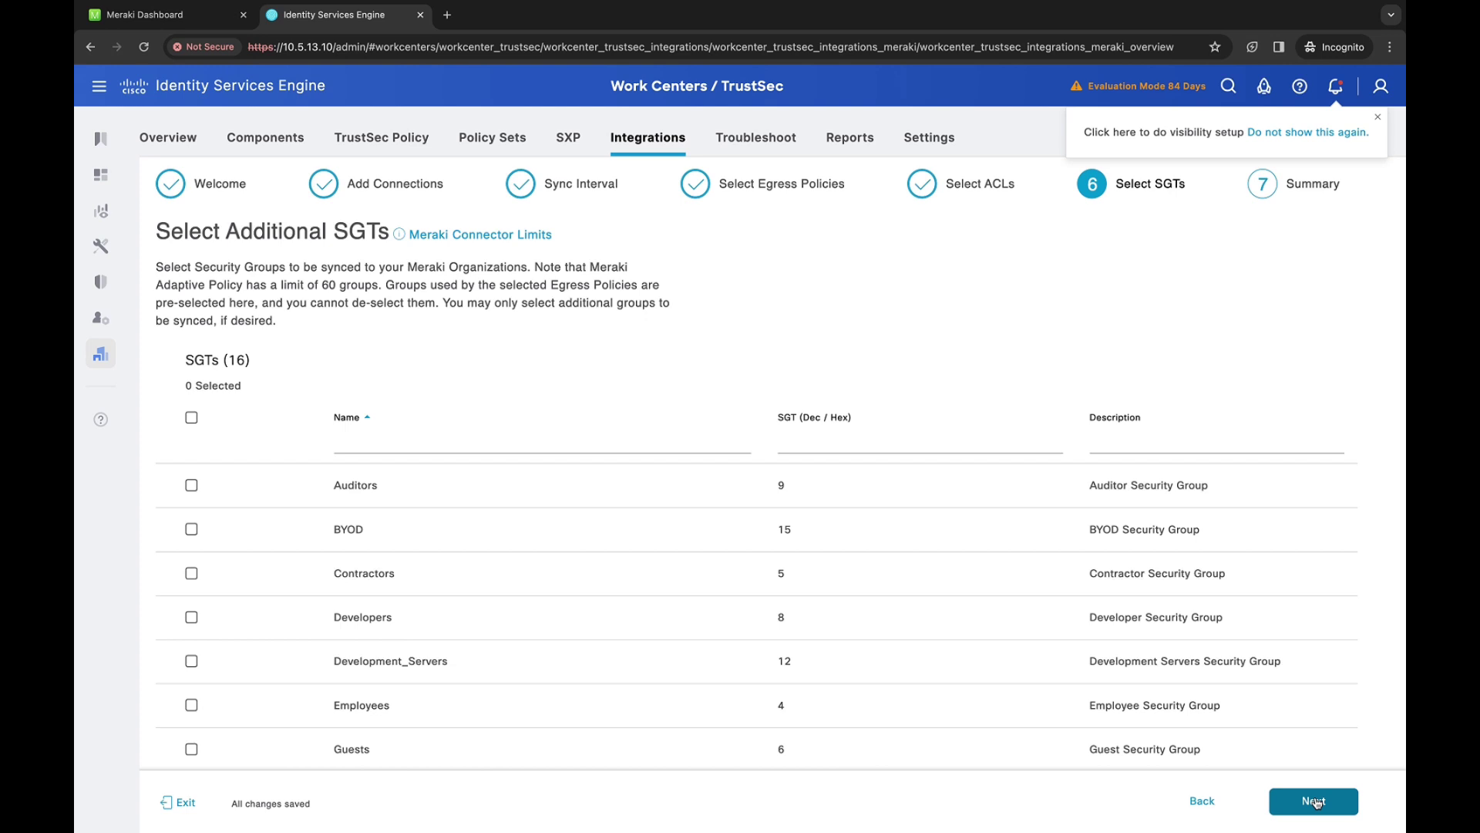
click(1315, 801)
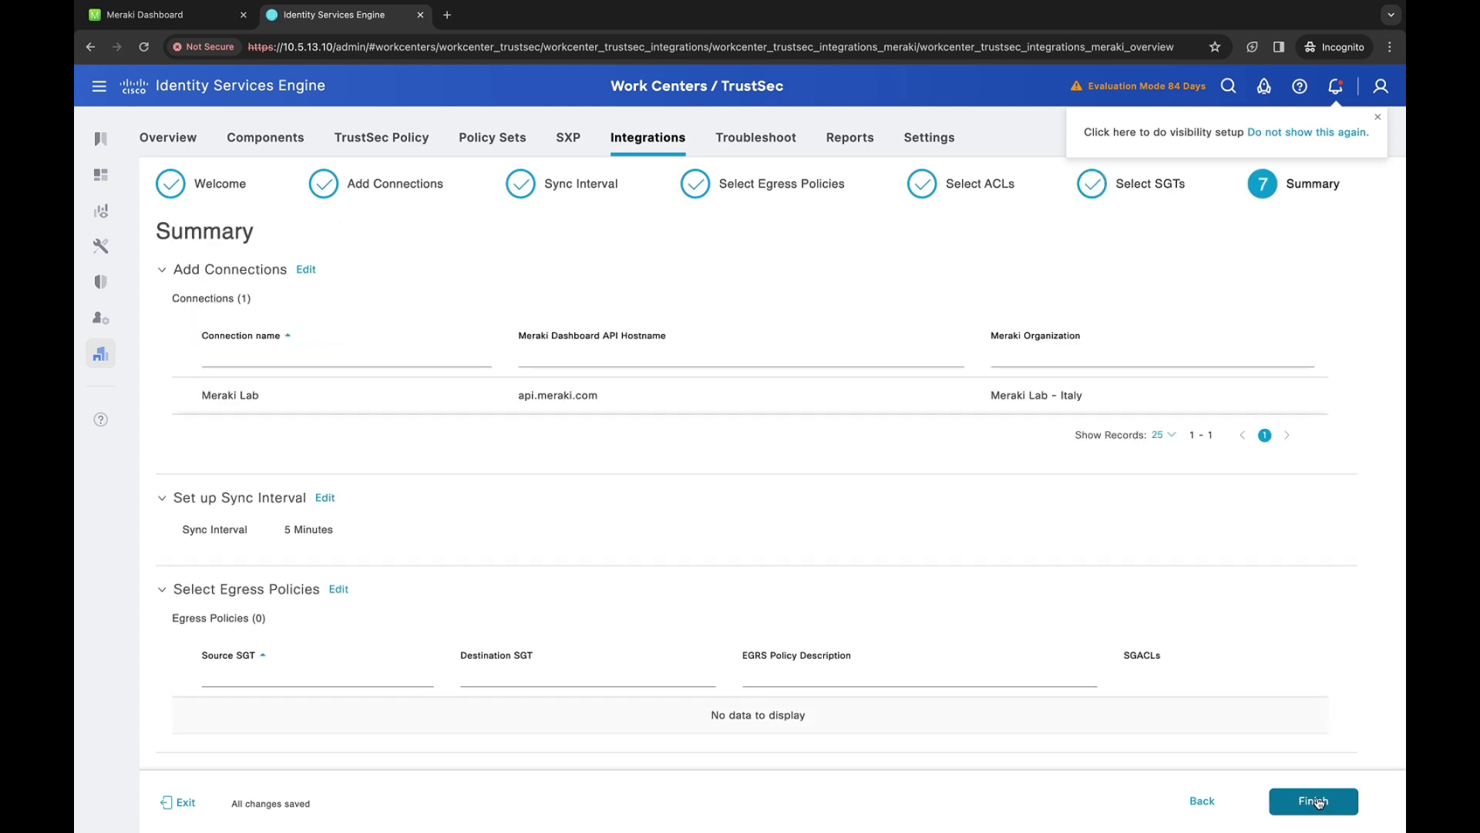
Finish the wizard and select all seven egress policies in Meraki Sync Selections
click(1319, 802)
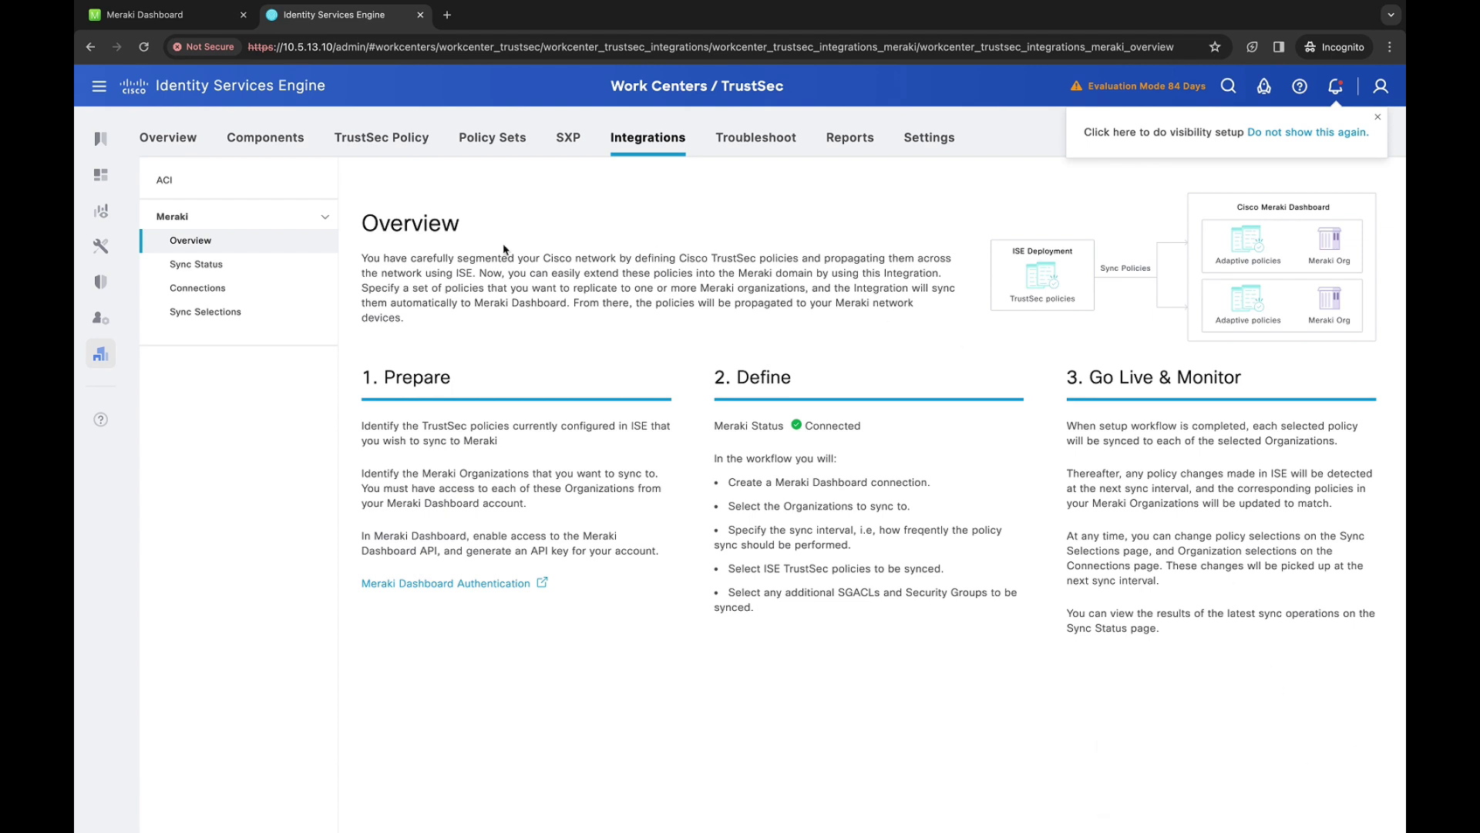
click(187, 316)
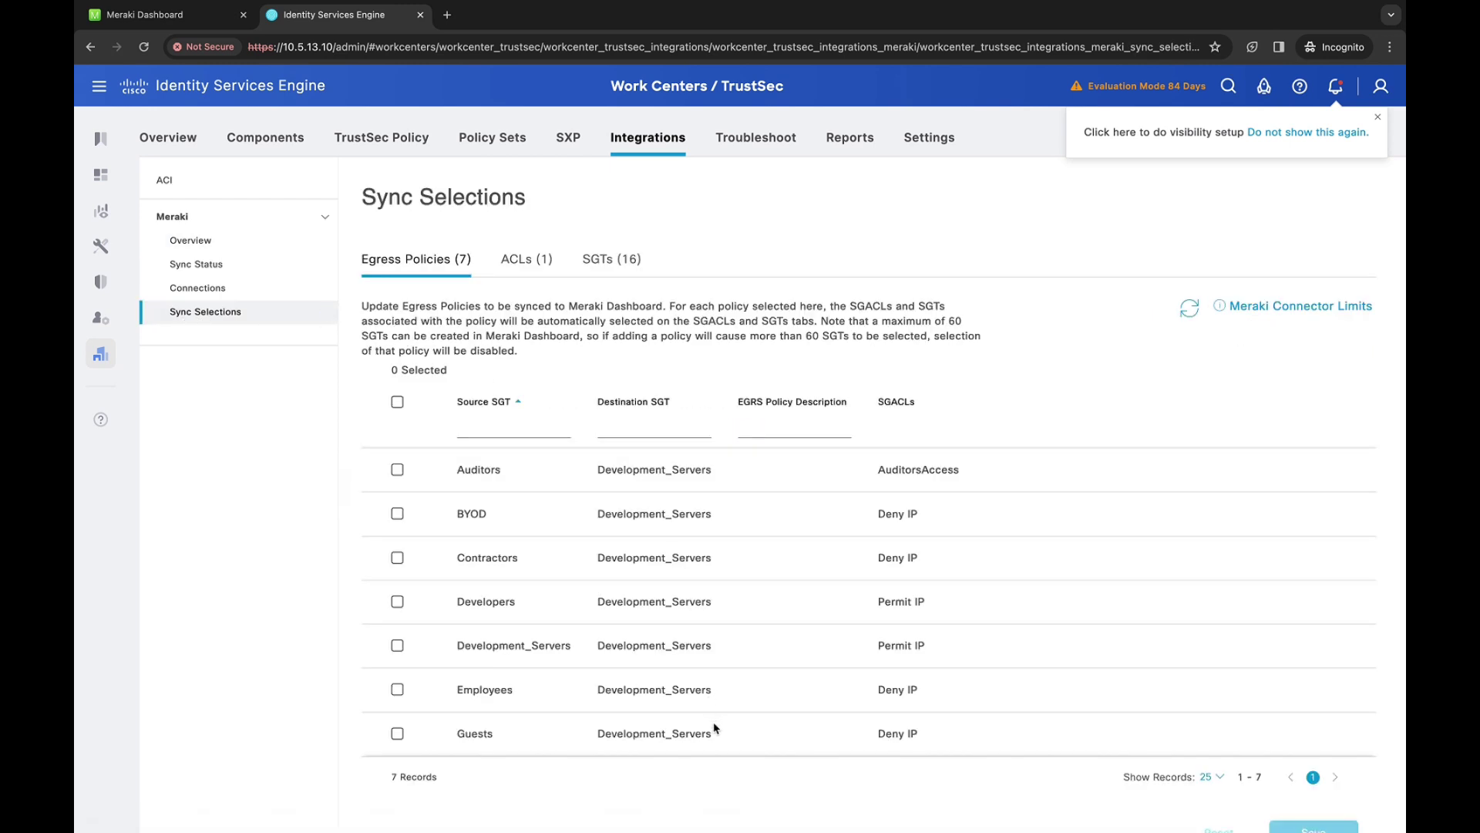
scroll(453, 570, down, 1)
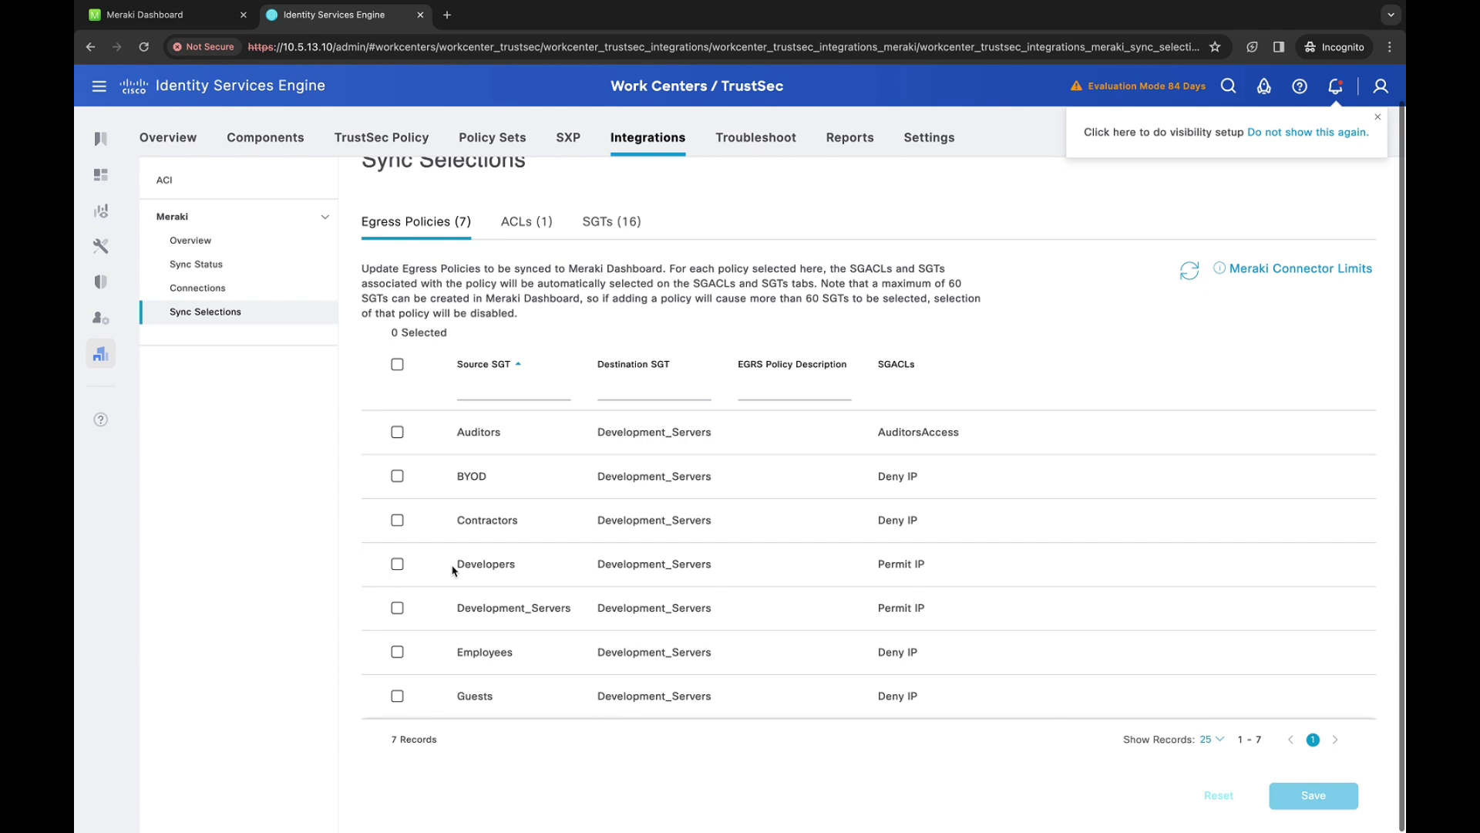
click(396, 365)
Review the ACLs and the seven SGTs, Auditors through Guests, then save the selections
click(517, 225)
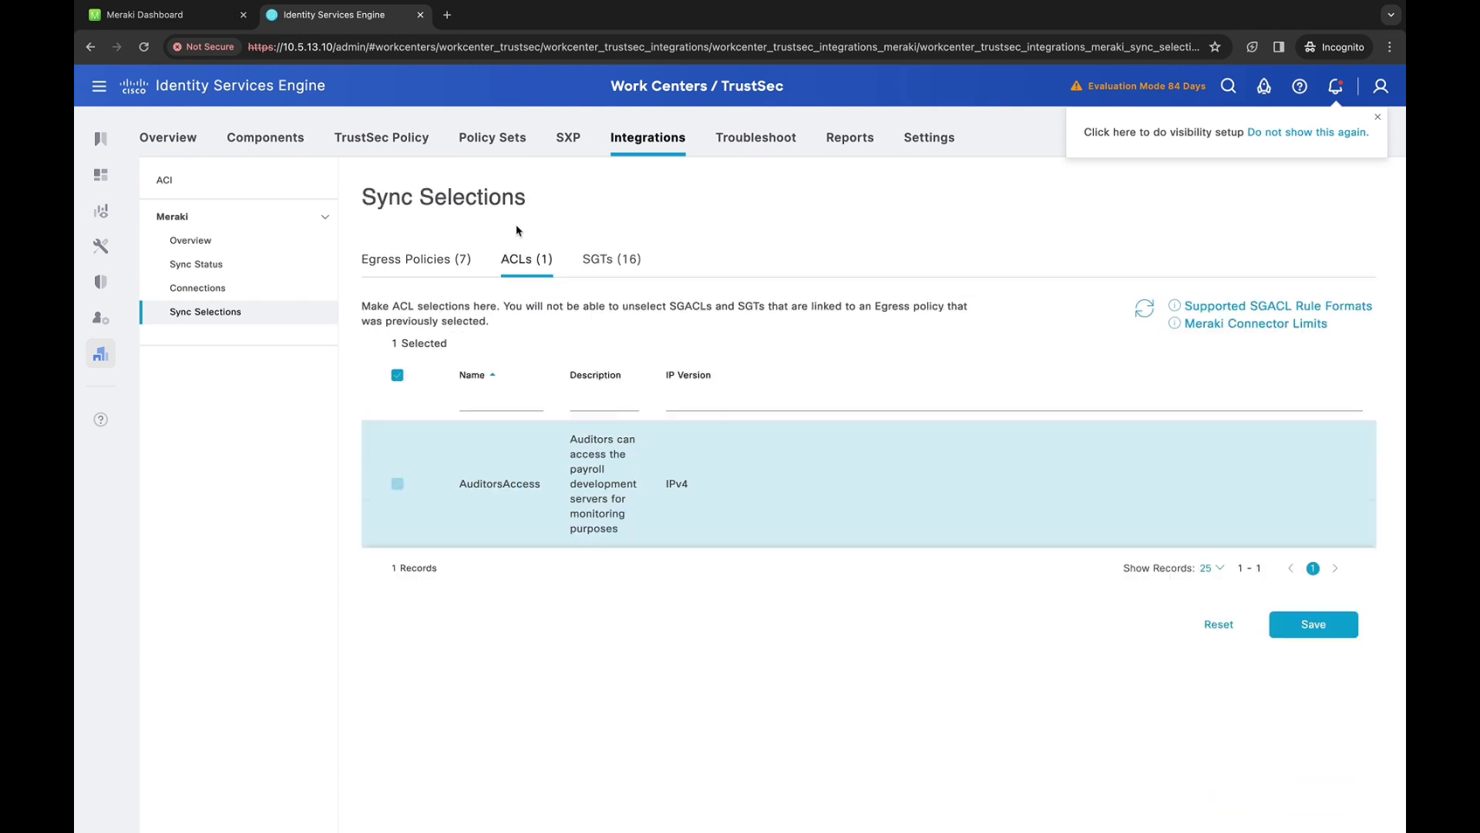
click(606, 266)
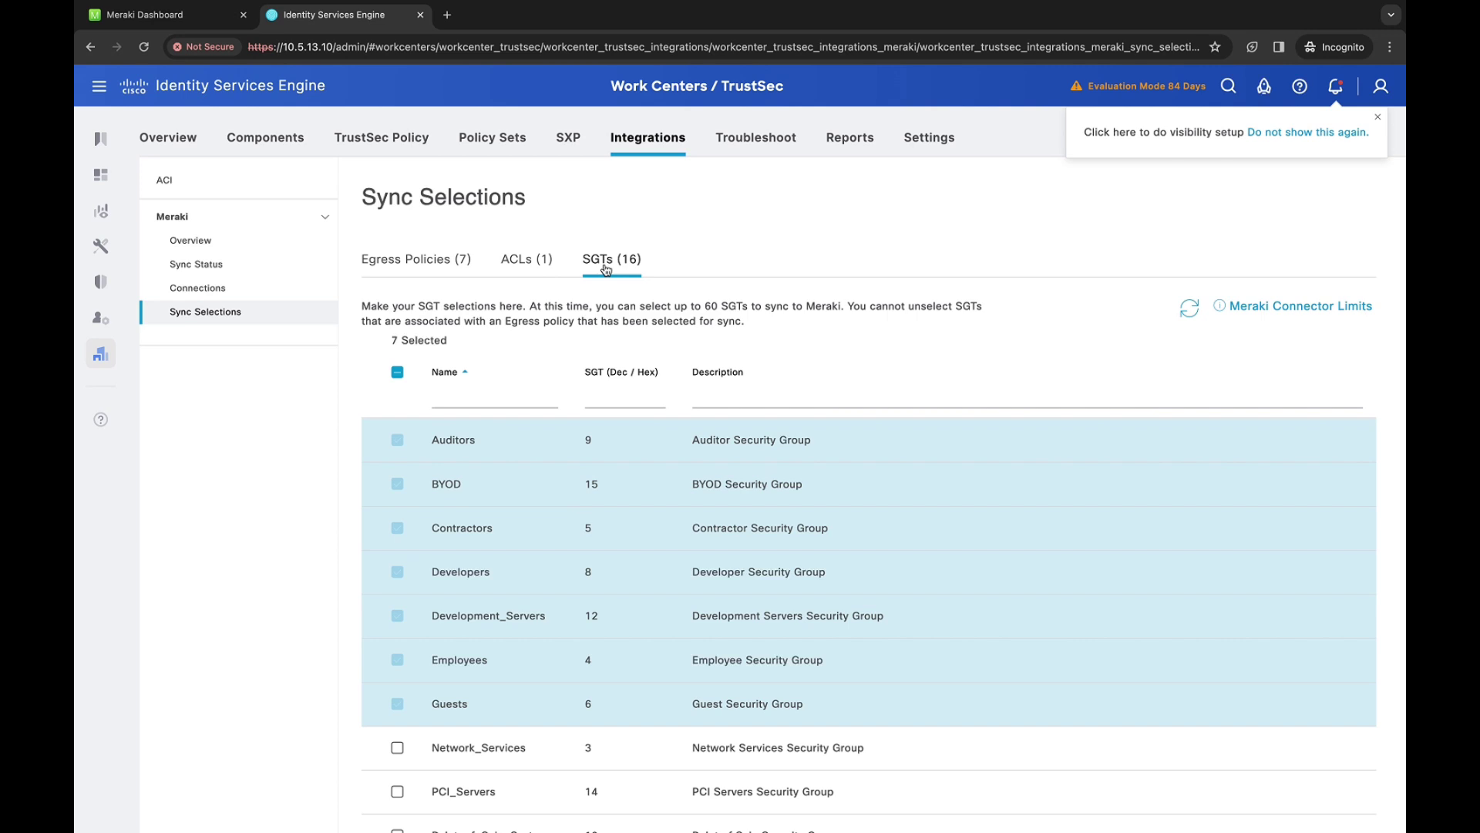
scroll(479, 651, down, 3)
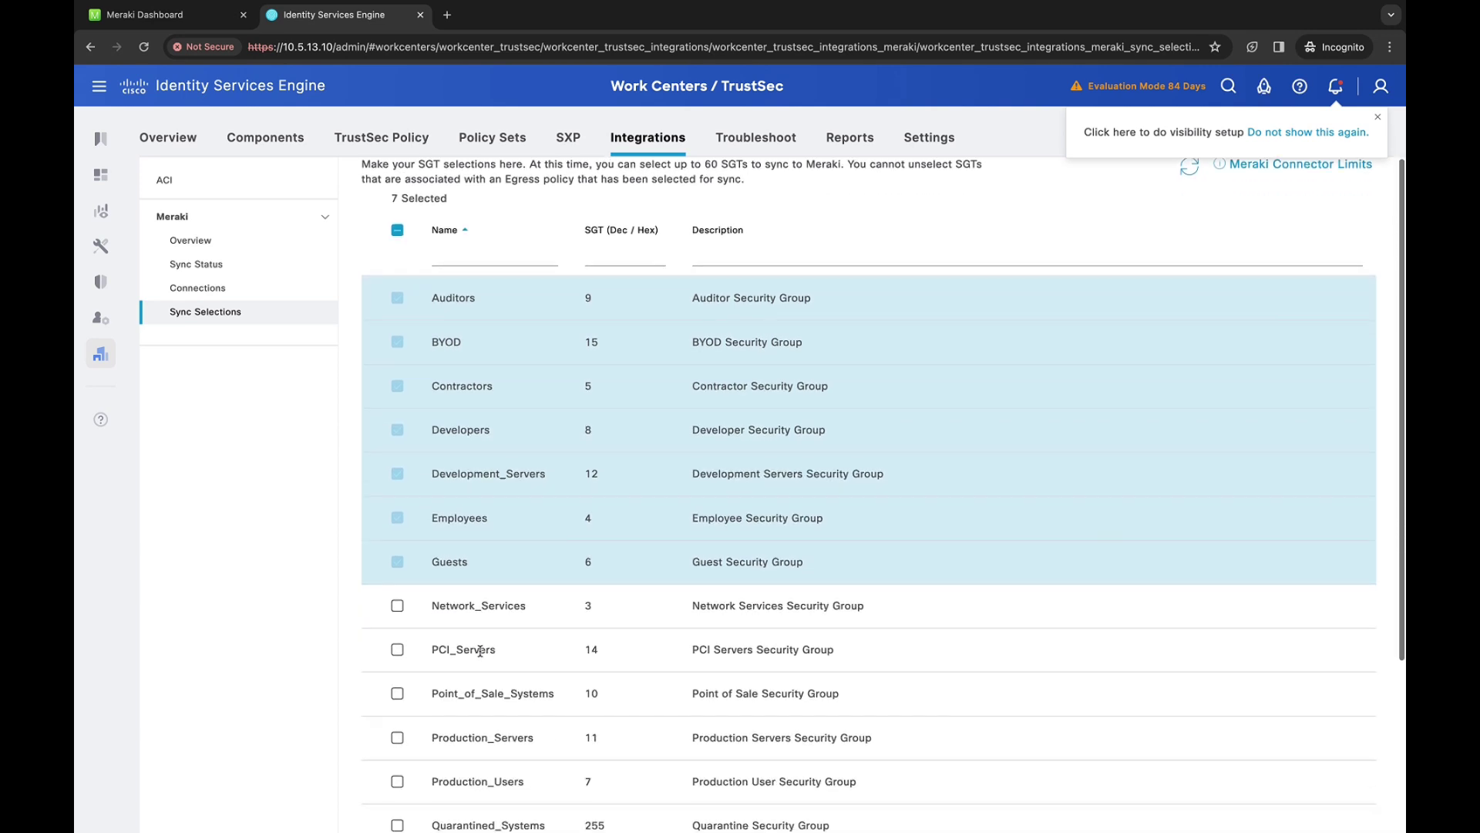
scroll(480, 651, down, 4)
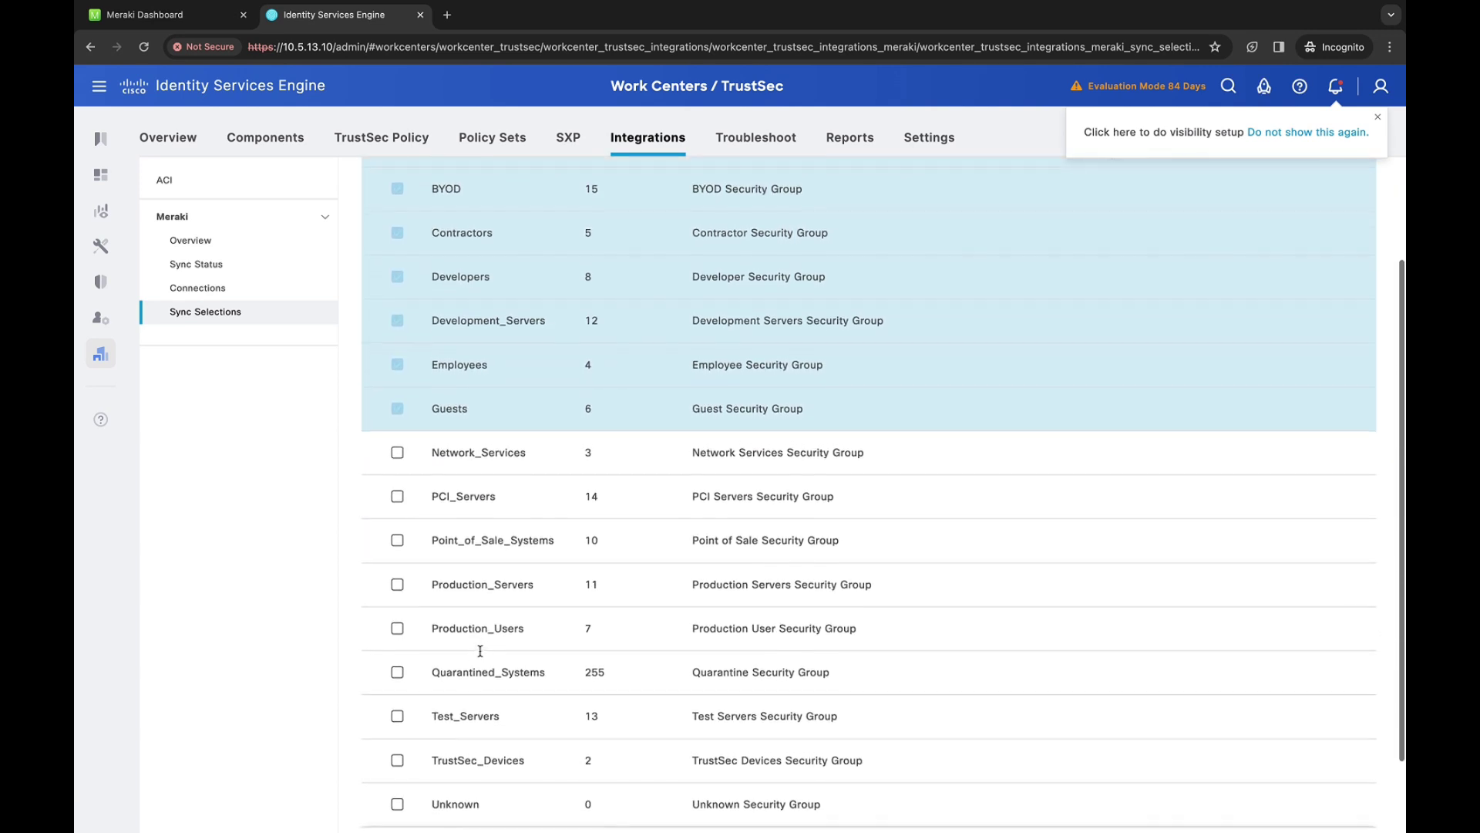
scroll(480, 652, down, 2)
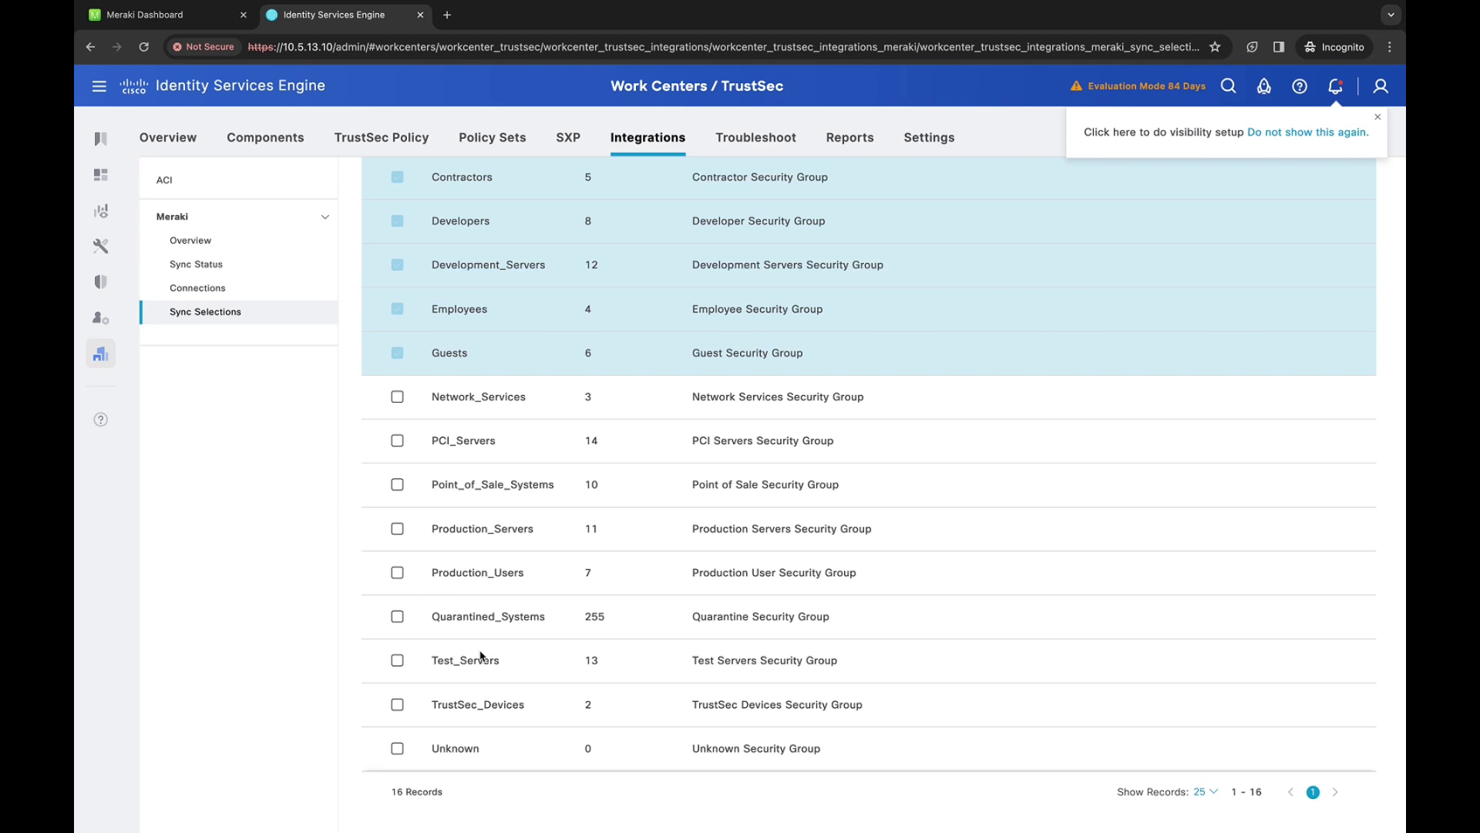
scroll(479, 655, up, 6)
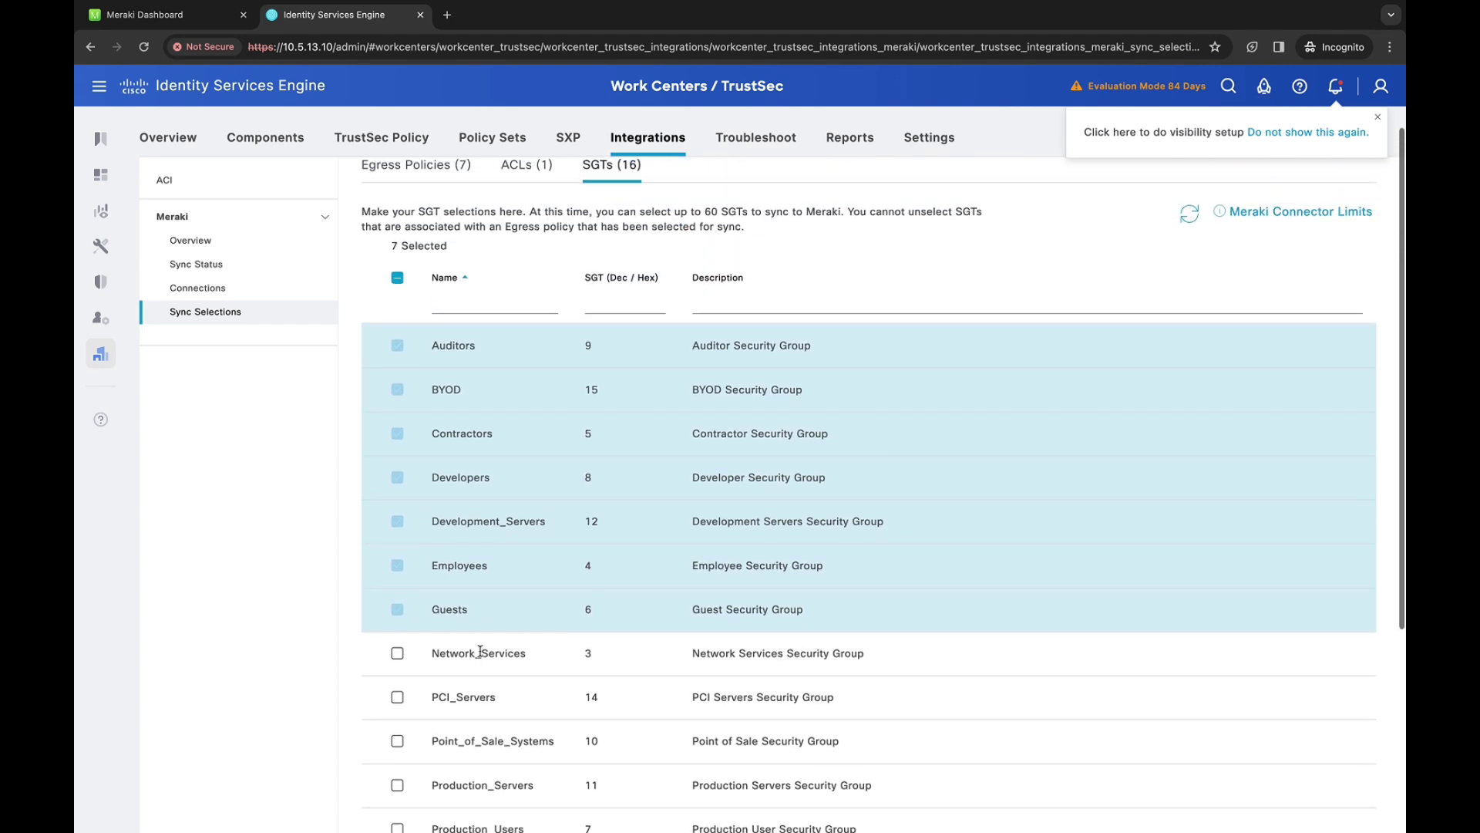
scroll(479, 655, down, 7)
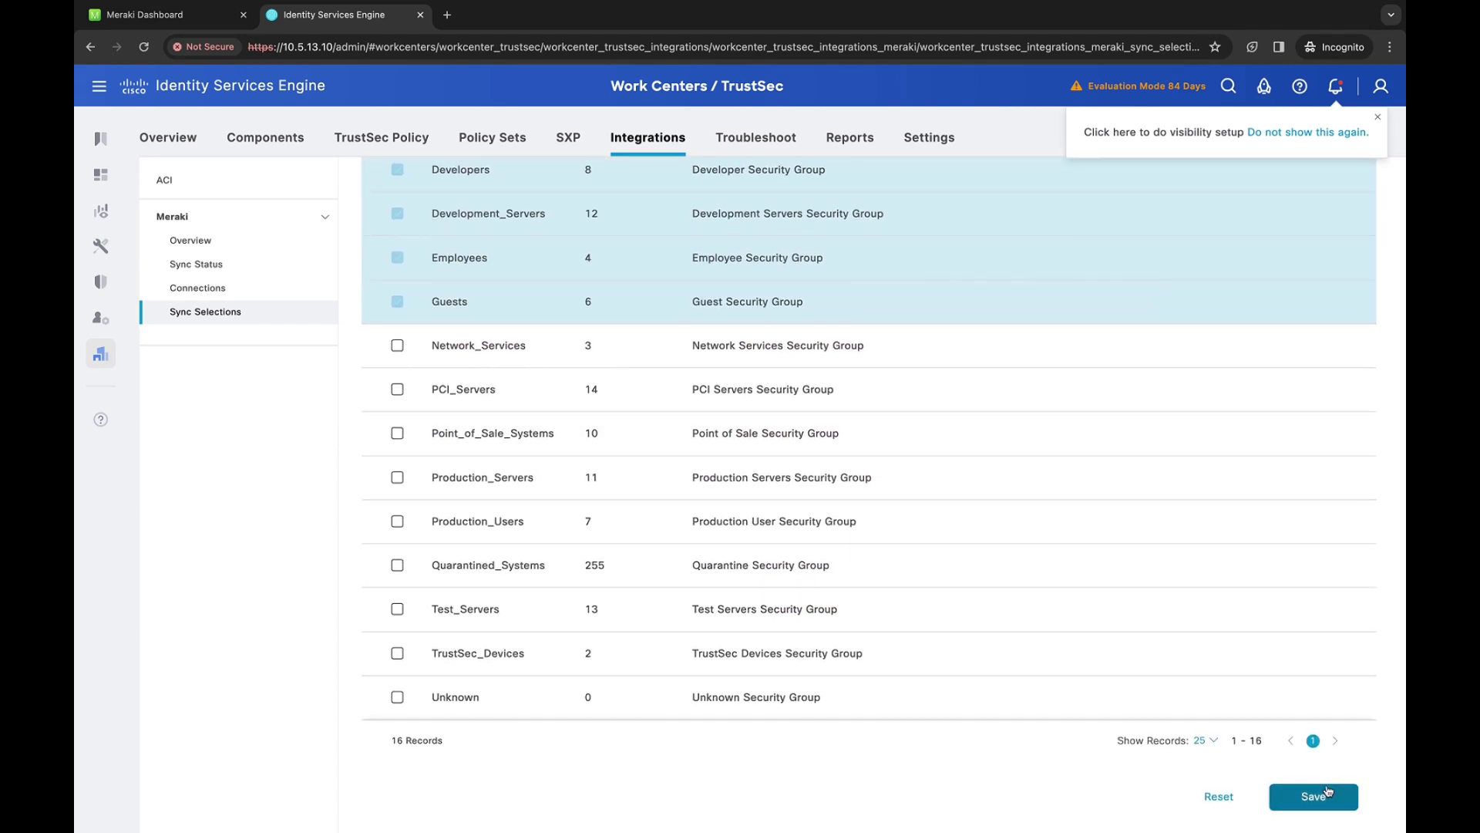
click(1314, 796)
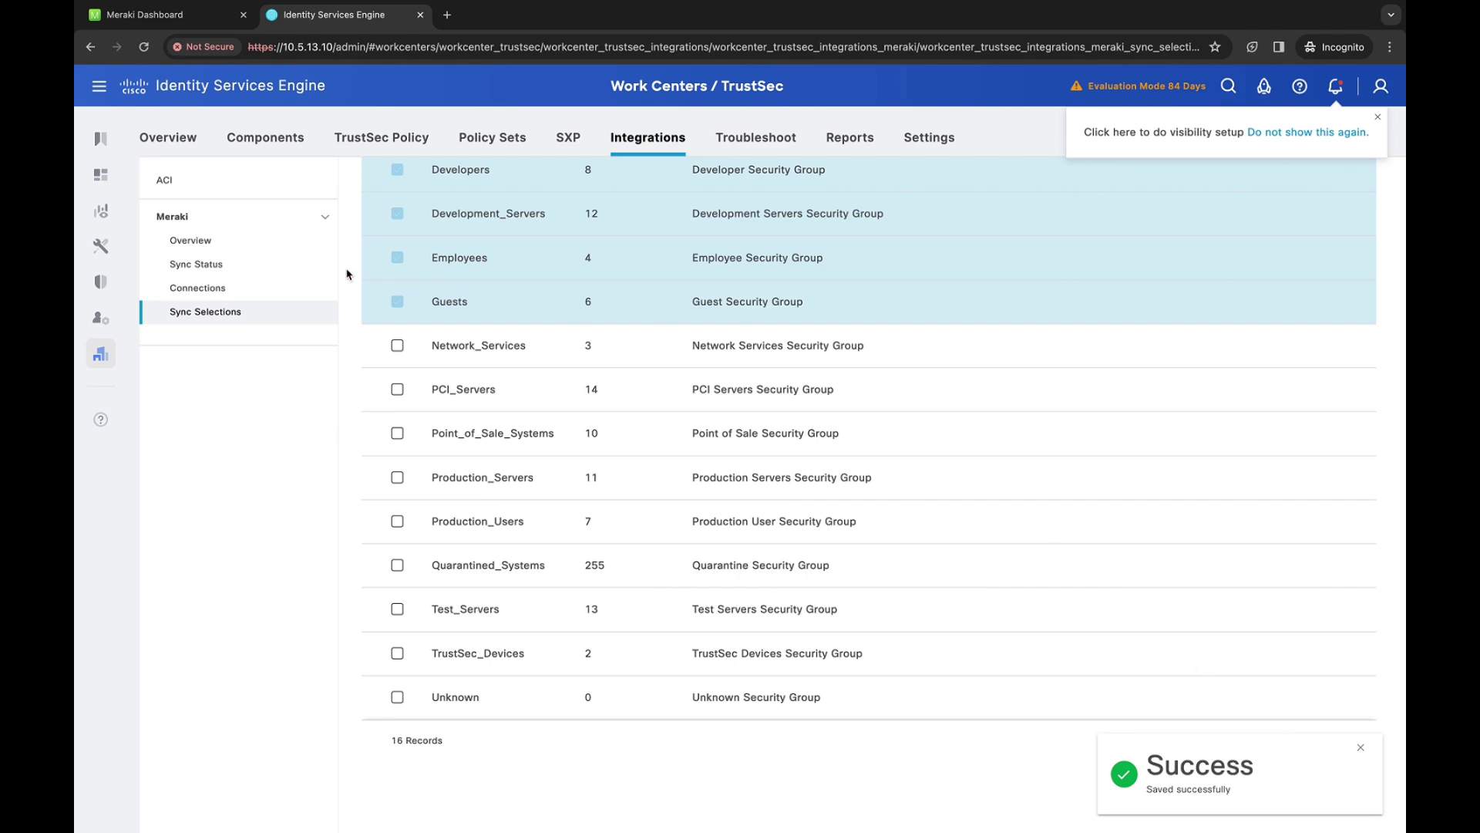
Run and confirm an immediate ISE sync to Meraki, reaching 7/7 egress policies, 3/3 ACLs and 7/7 SGTs
click(248, 275)
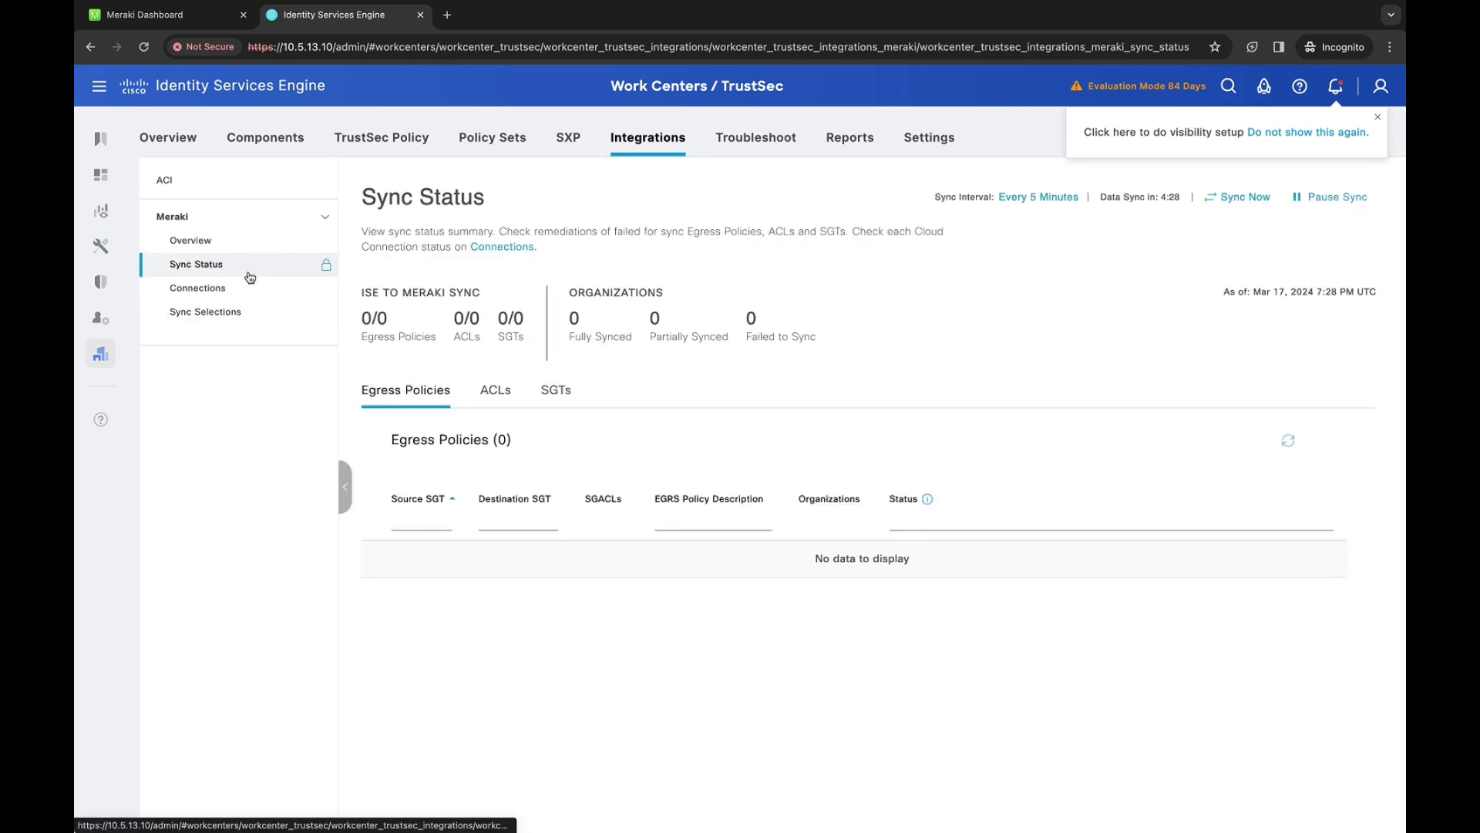
click(1236, 199)
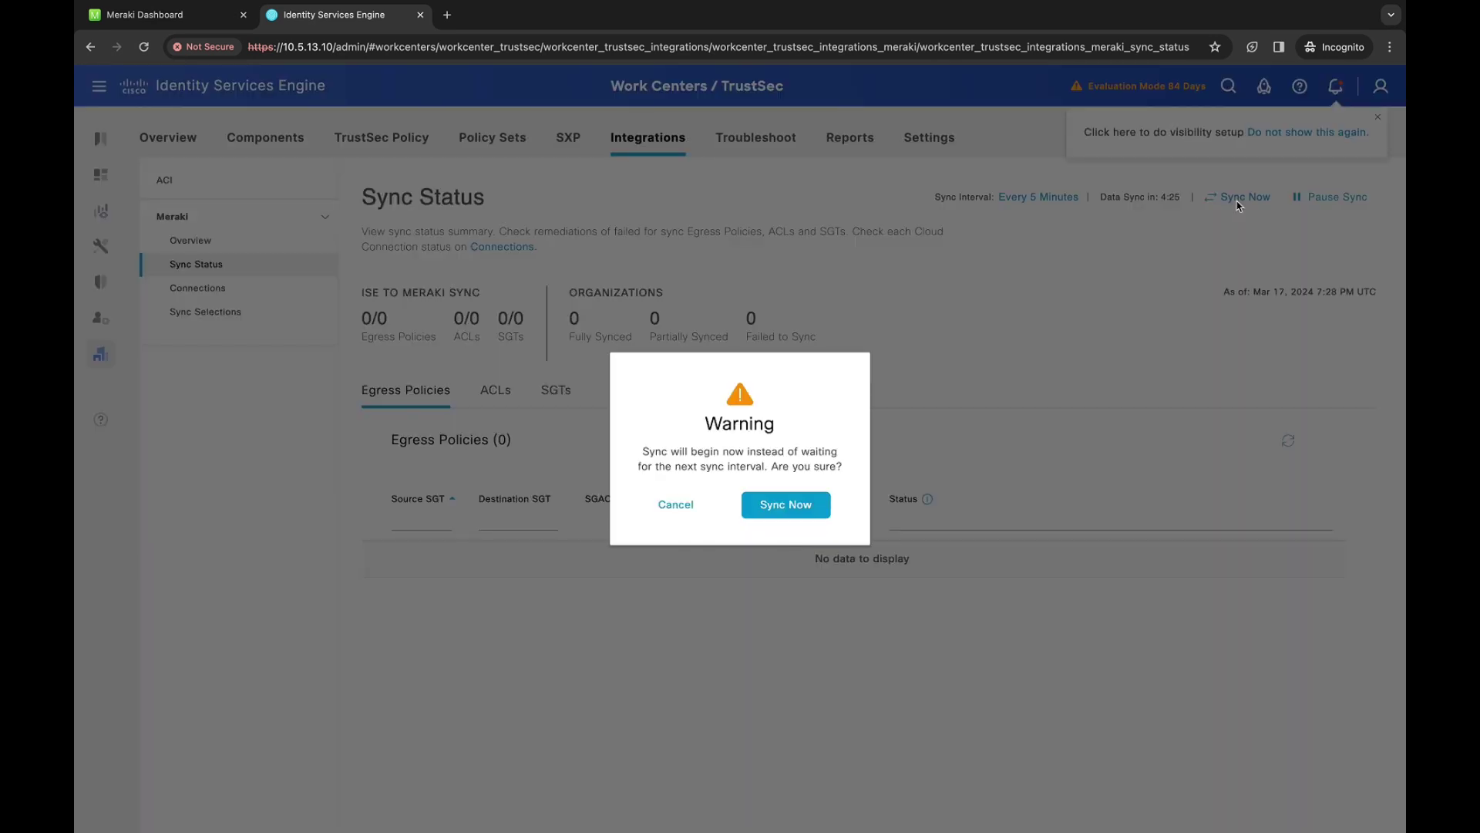
click(799, 512)
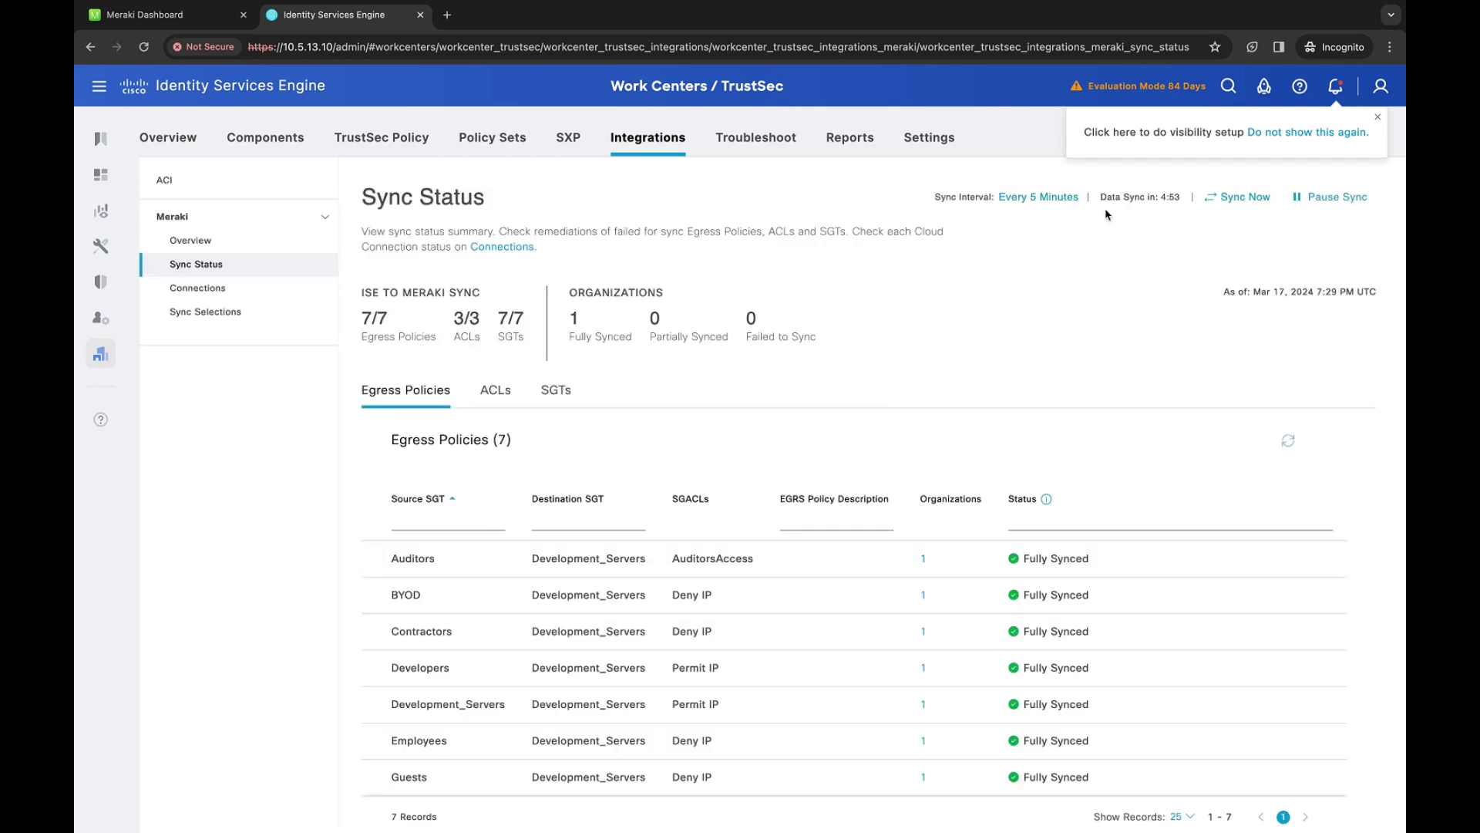
scroll(663, 652, down, 1)
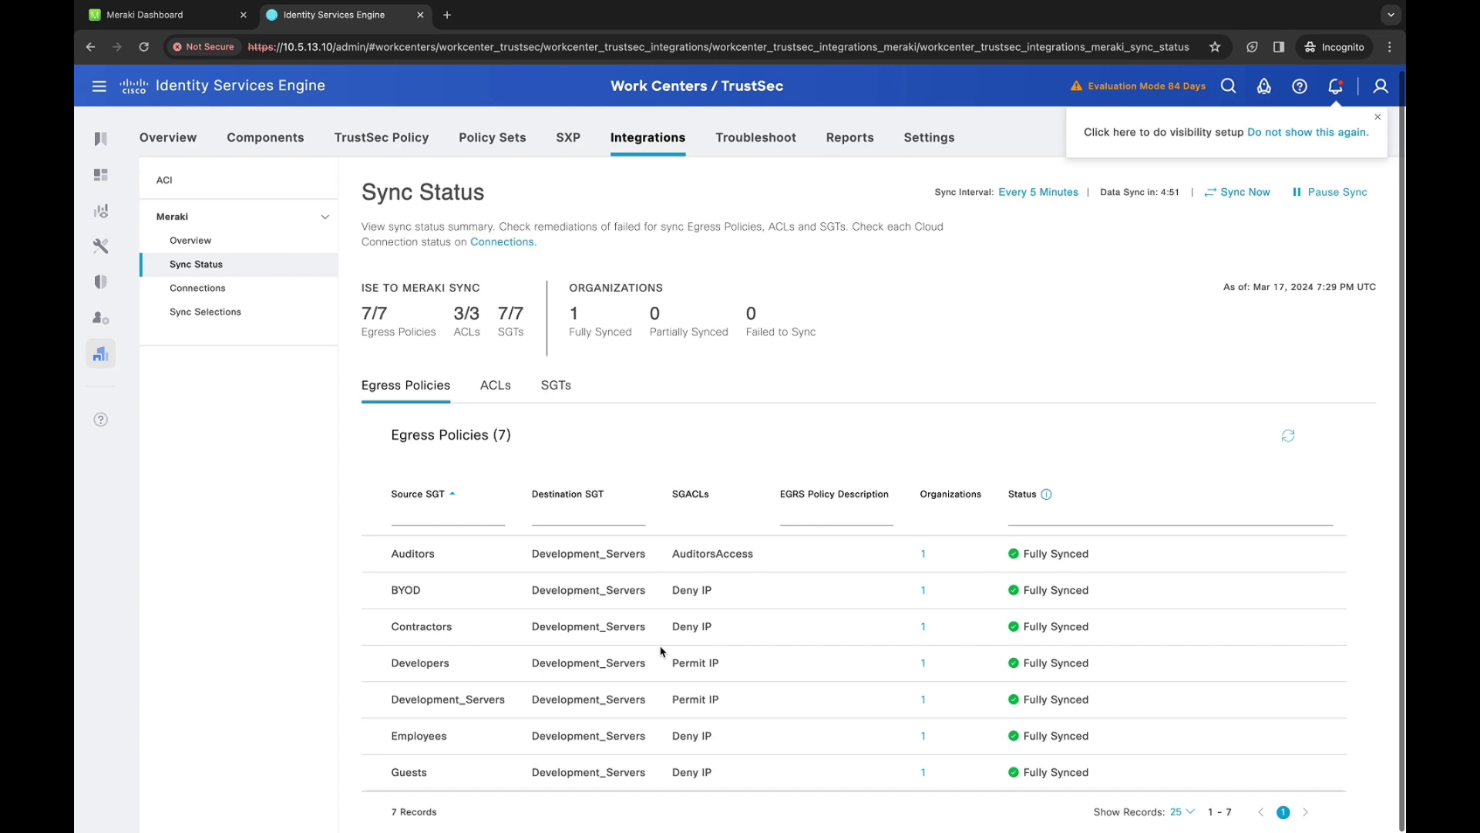
scroll(663, 652, up, 1)
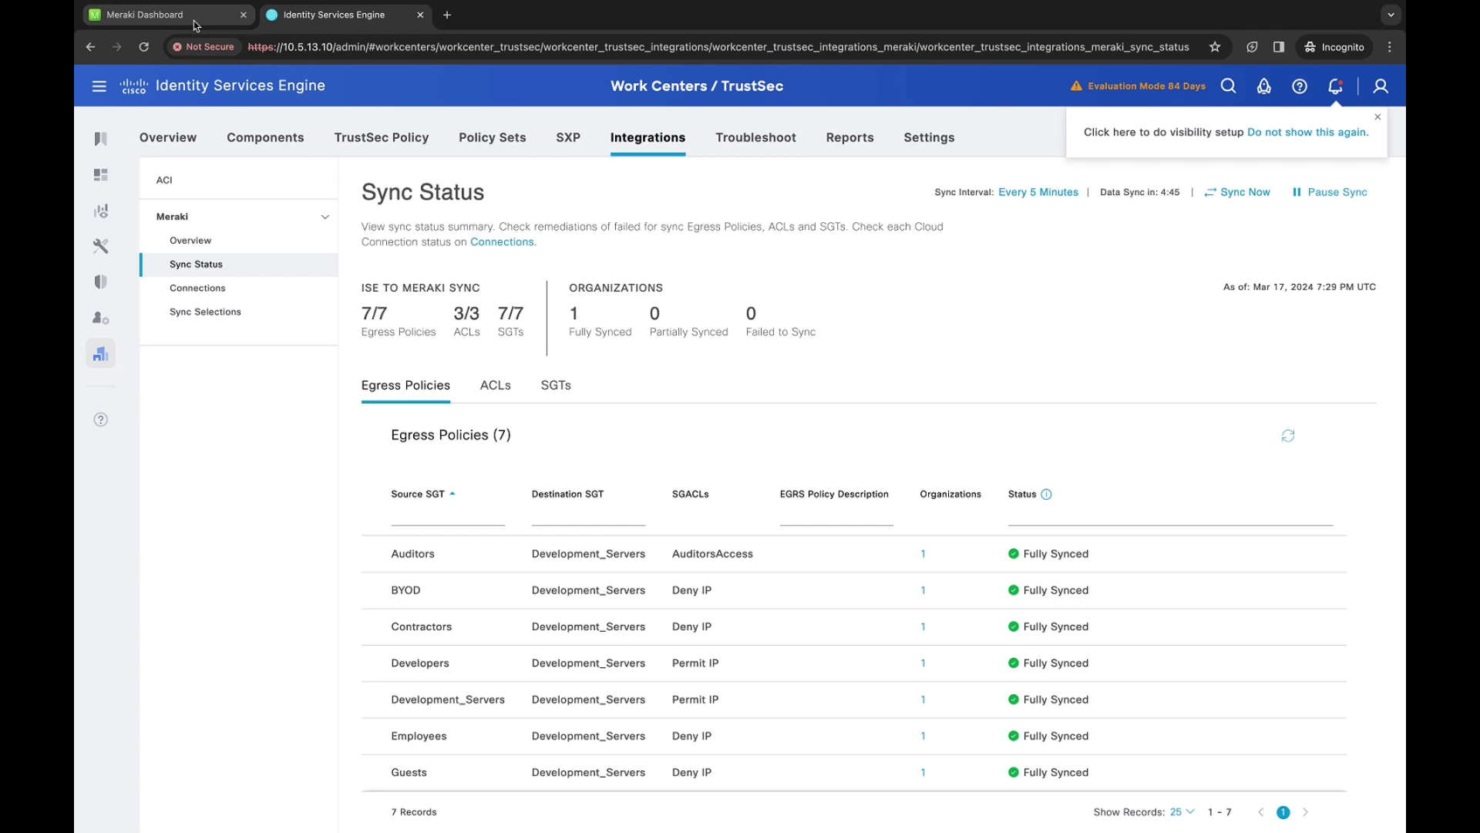
Reload the Meraki Adaptive policy groups list to show nine groups, including the seven synced from ISE
click(194, 21)
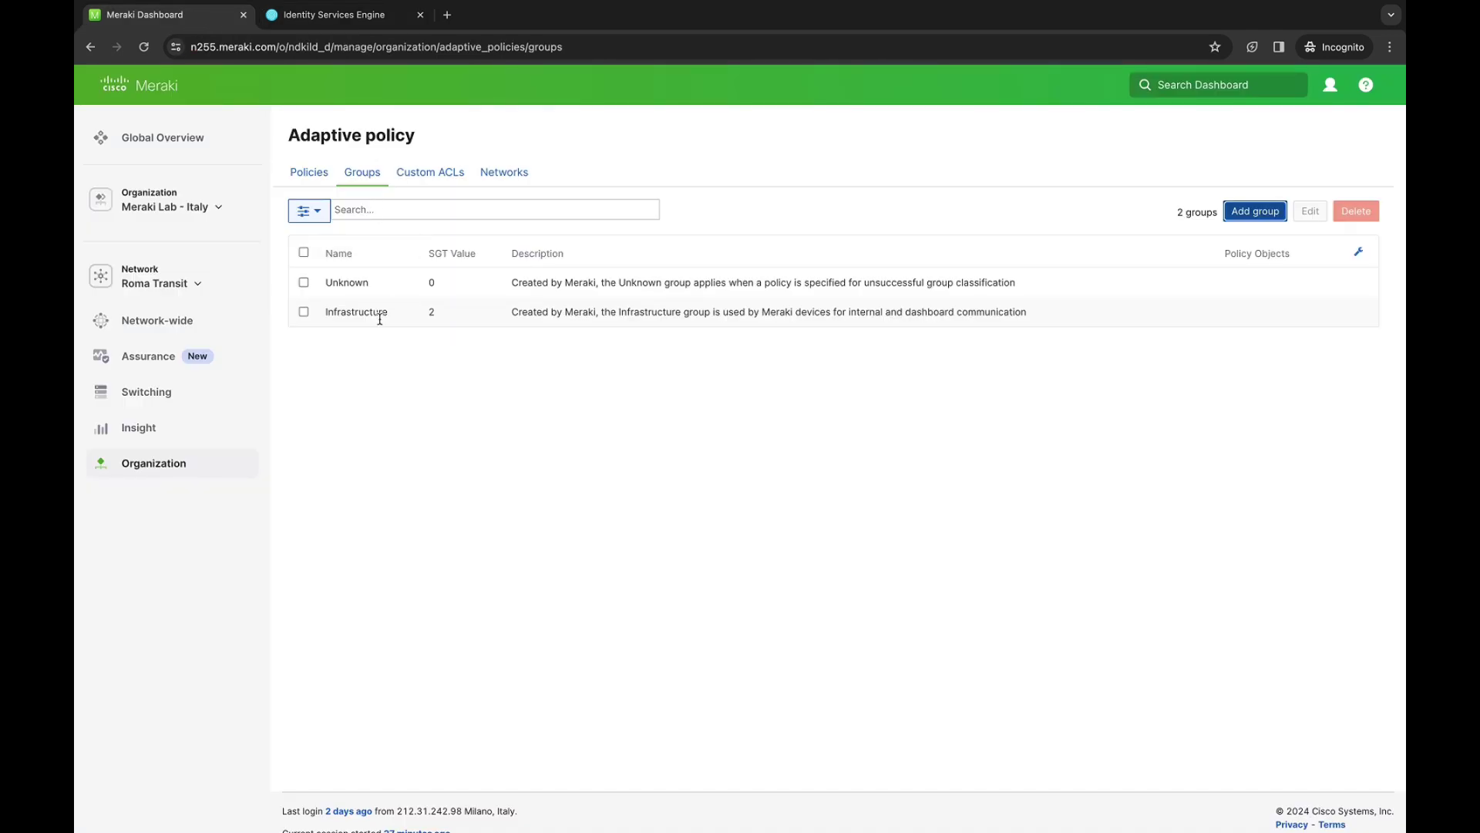
mouse_move(245, 467)
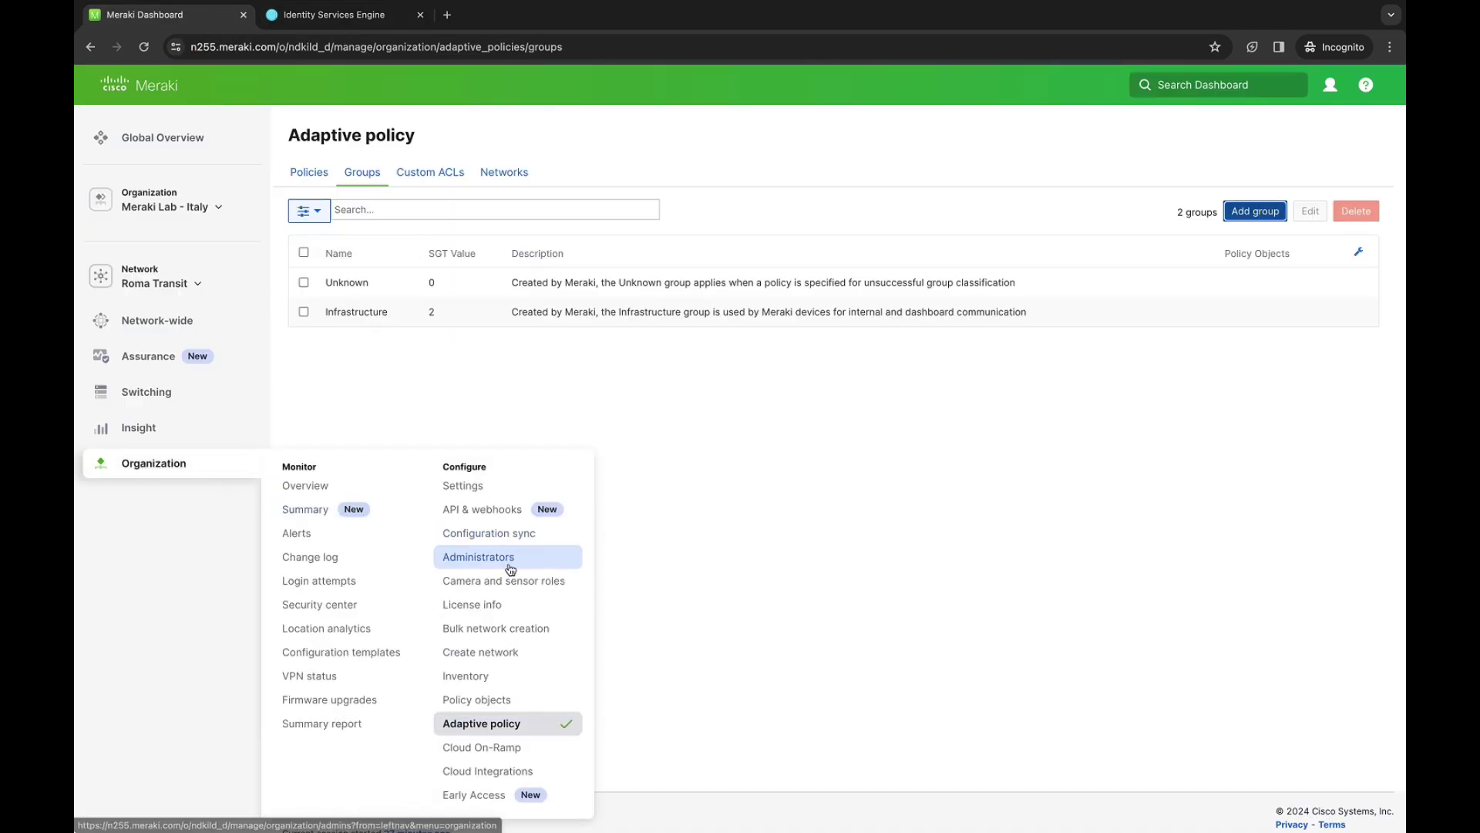
click(505, 730)
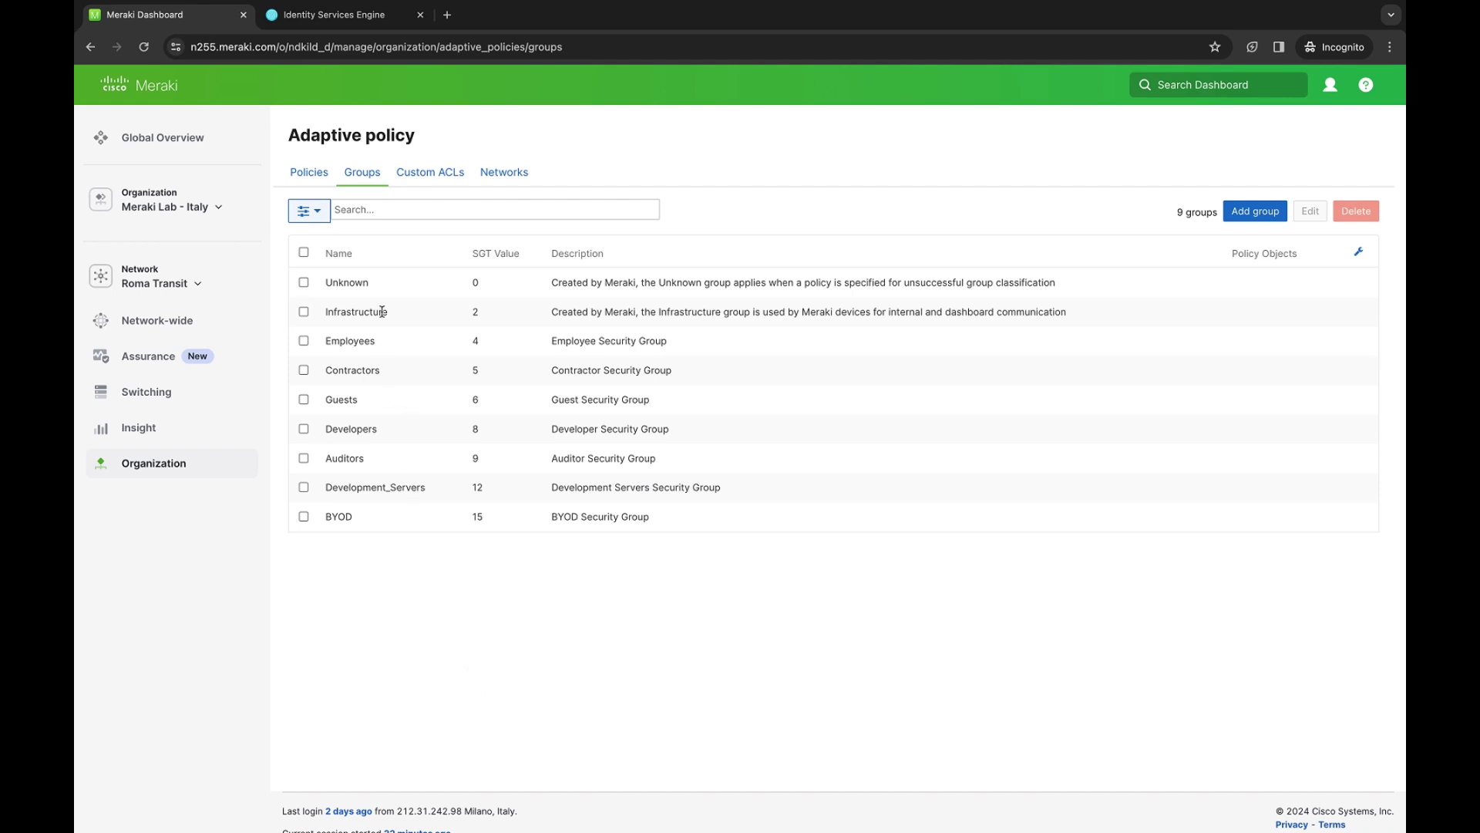
Review the synced custom ACLs AuditorsAccess, Deny IP and Permit IP, then list the seven adaptive policies
click(437, 183)
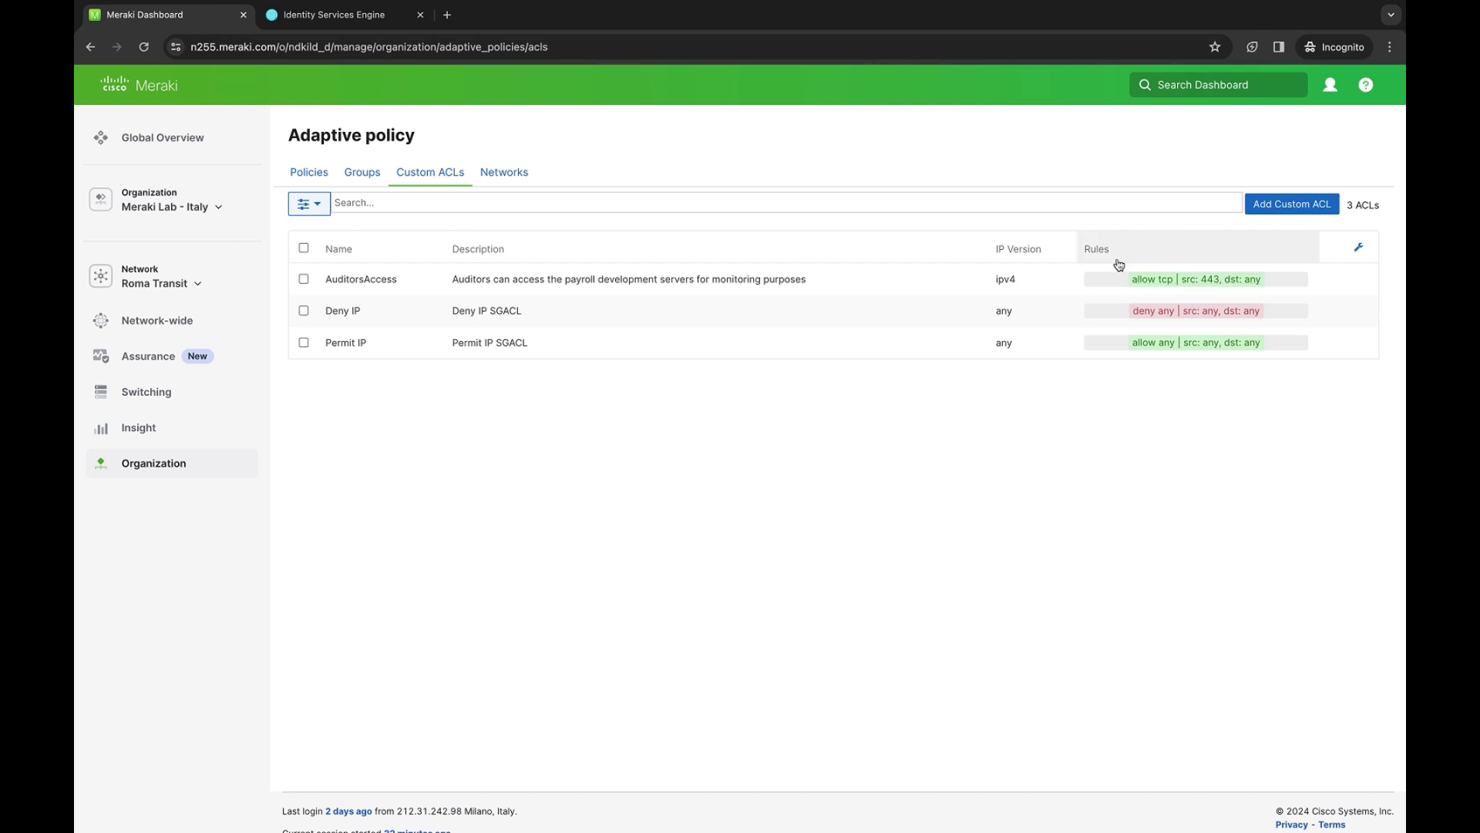
click(330, 178)
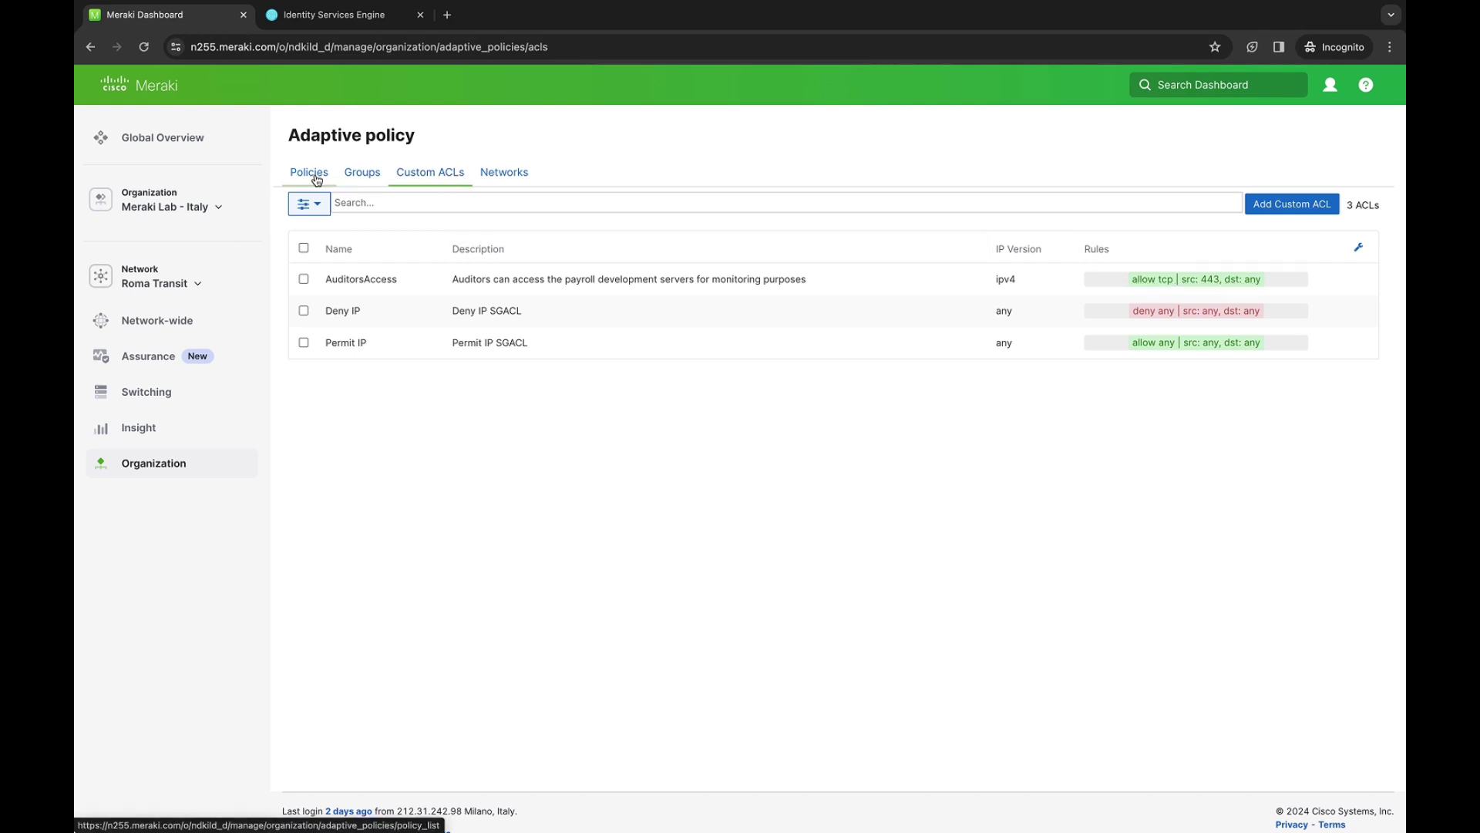